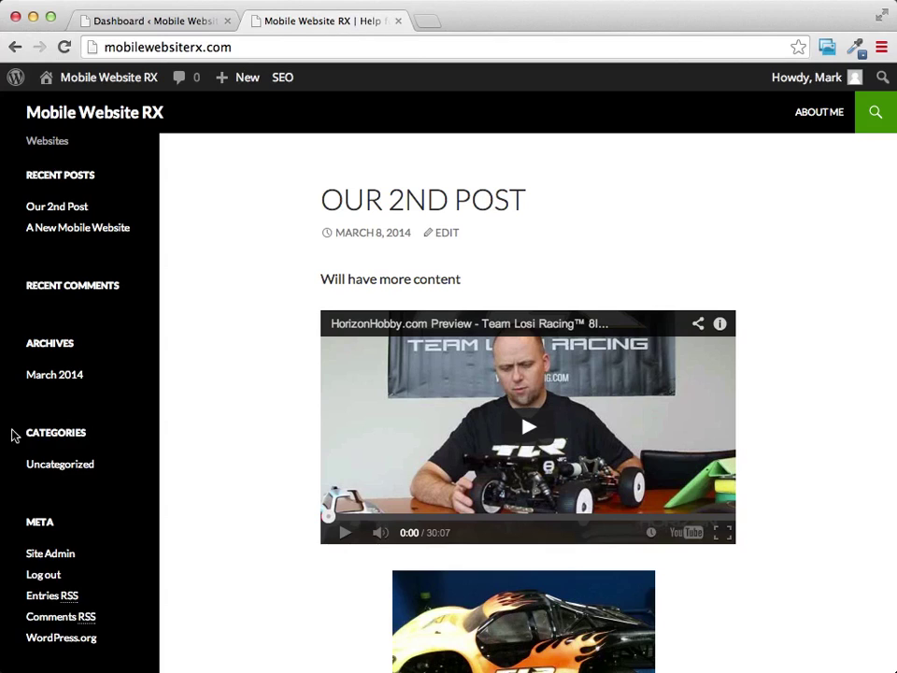
Scroll the front page to review the default sidebar widgets and blogroll, then return to the Dashboard.
scroll(104, 435, "down", 2)
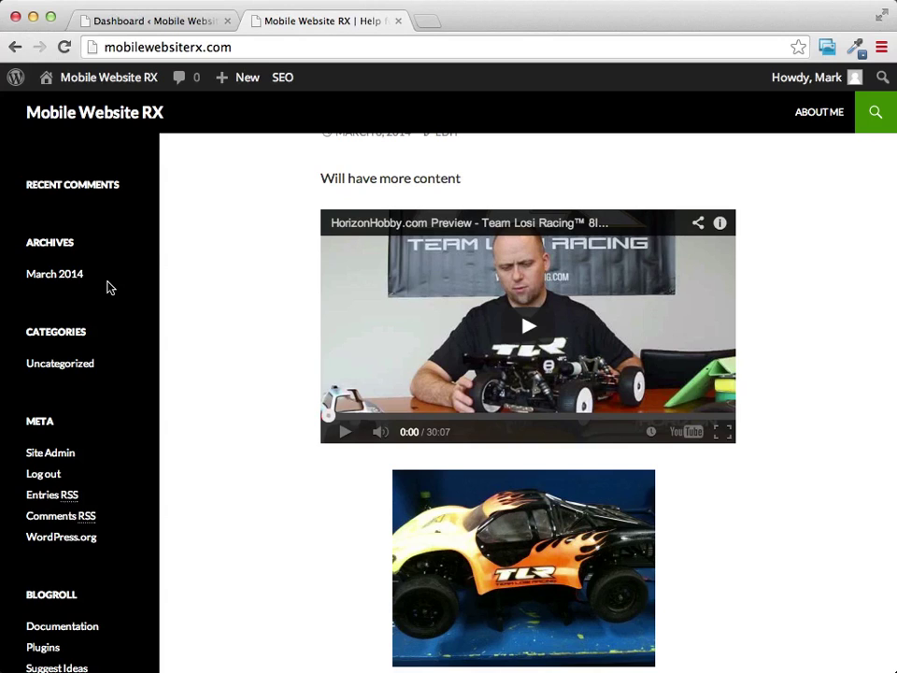
left_click(176, 21)
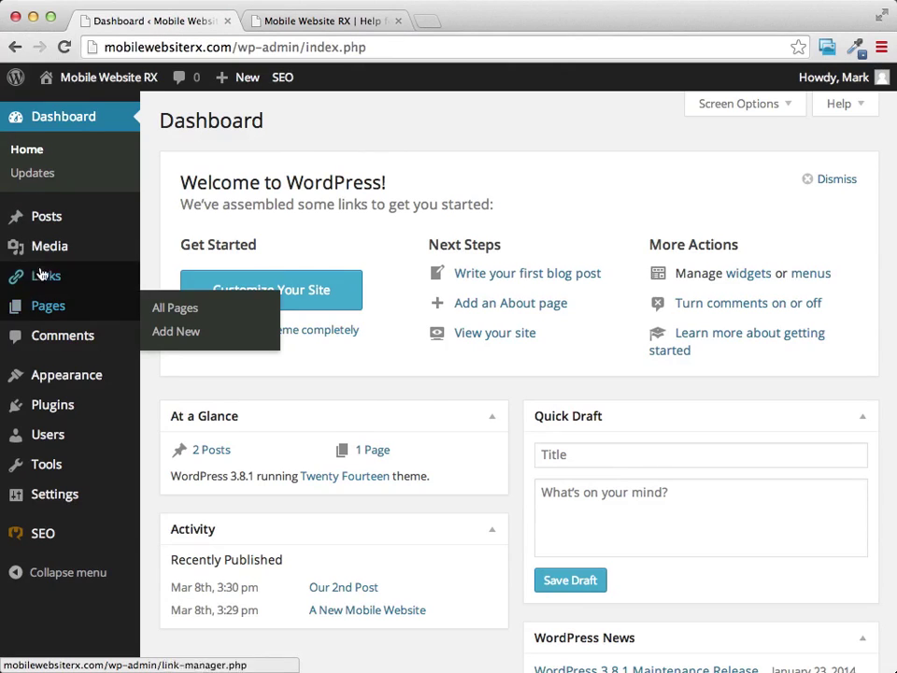
Go to Appearance > Widgets to see the Primary Sidebar's six widgets.
mouse_move(60, 383)
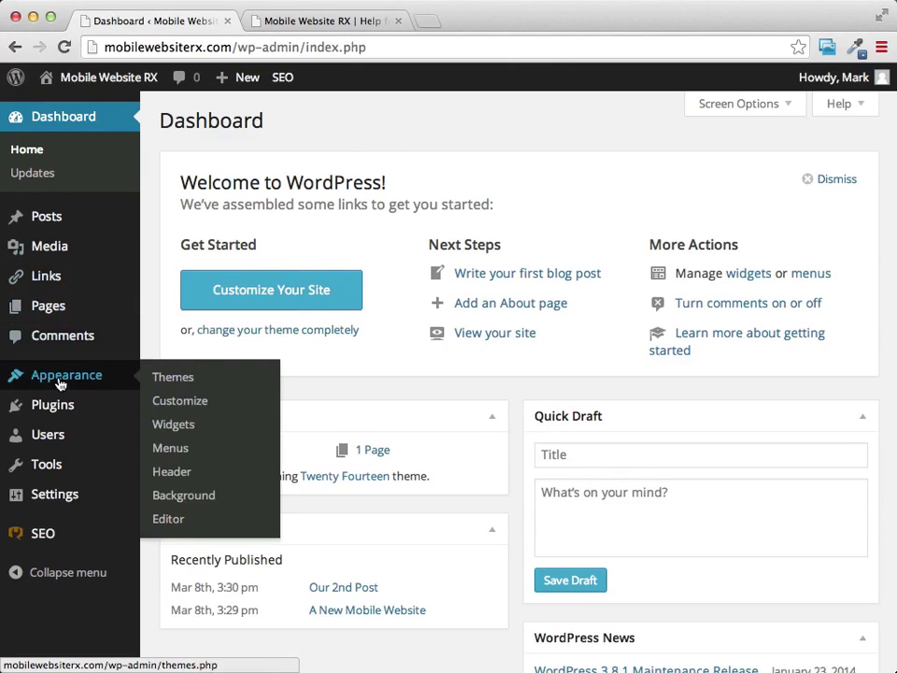
left_click(175, 427)
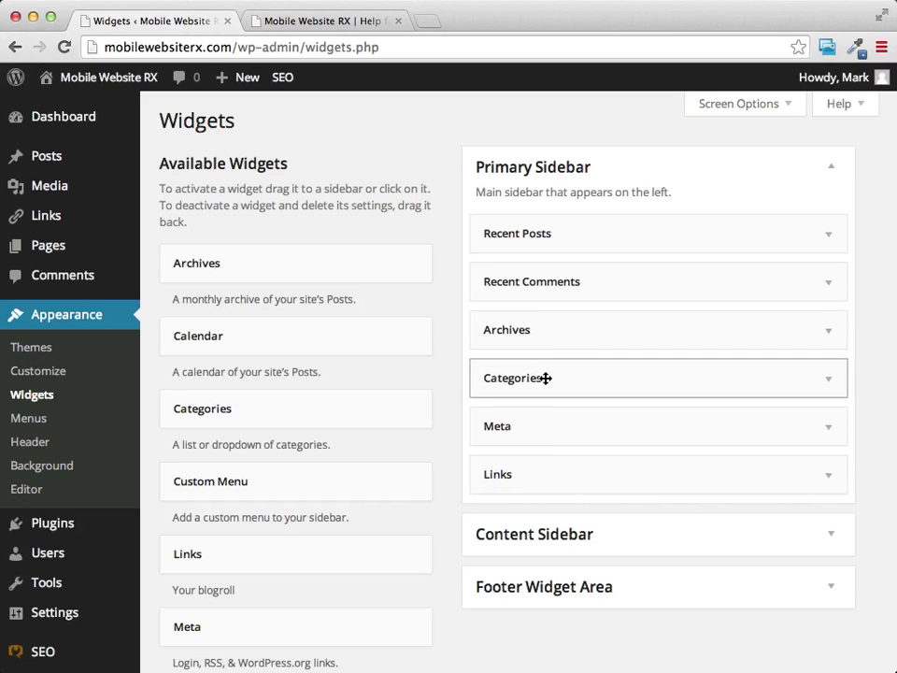
left_click(281, 19)
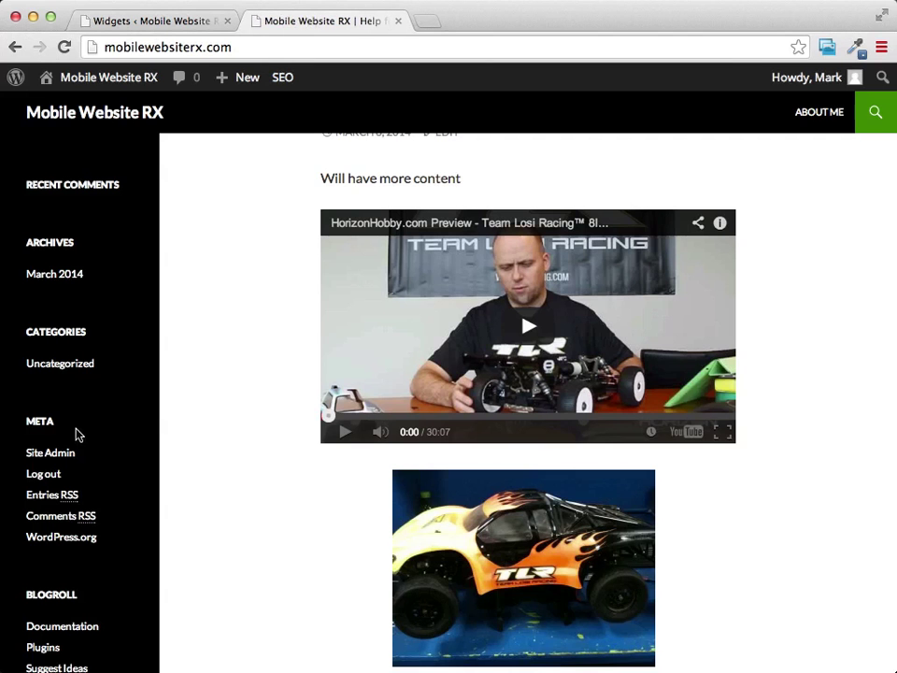
scroll(98, 367, "down", 4)
scroll(99, 367, "up", 8)
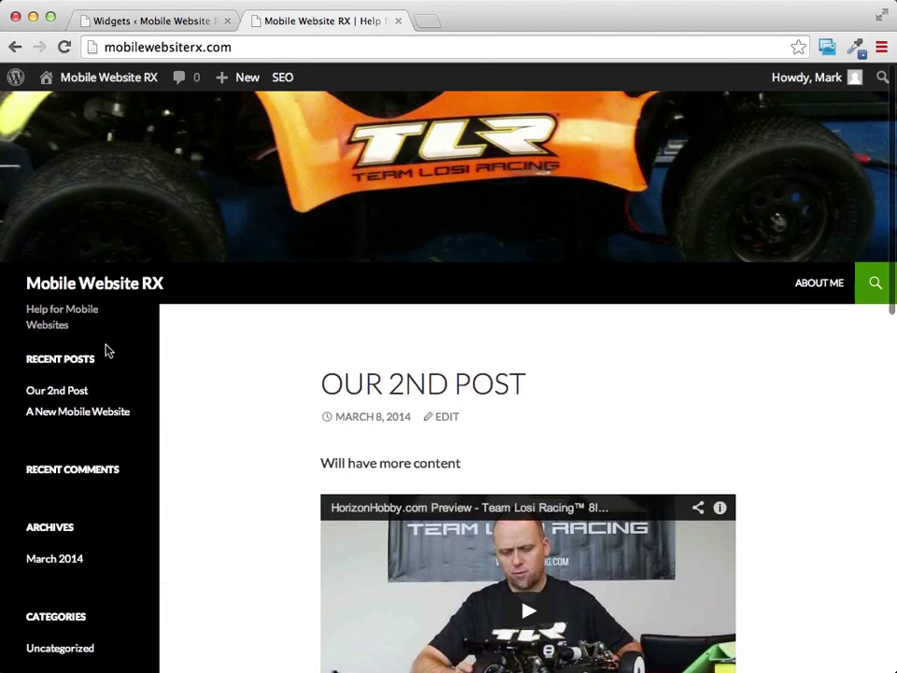
left_click(162, 26)
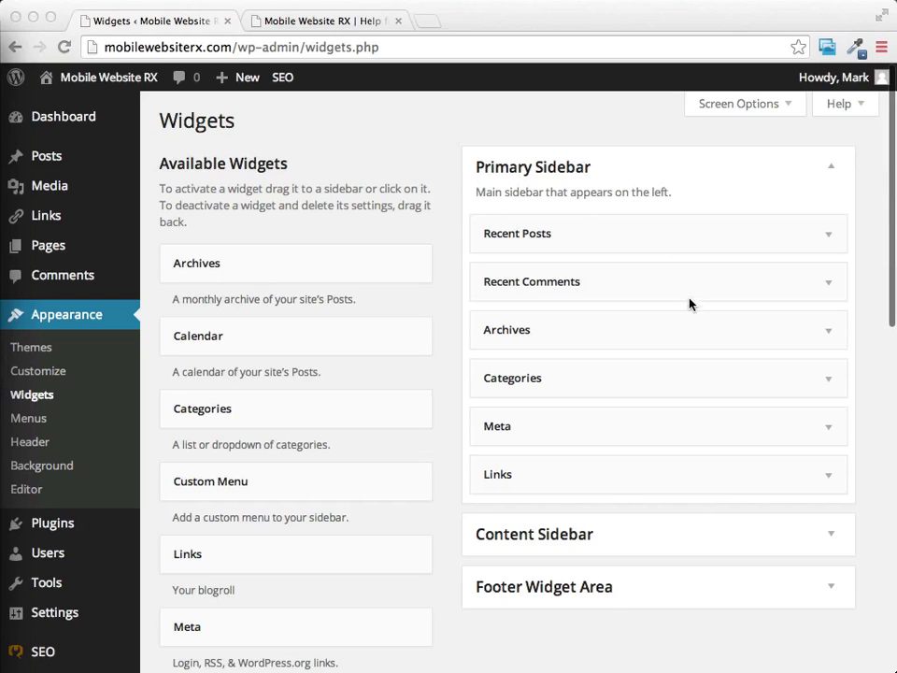
scroll(733, 271, "down", 1)
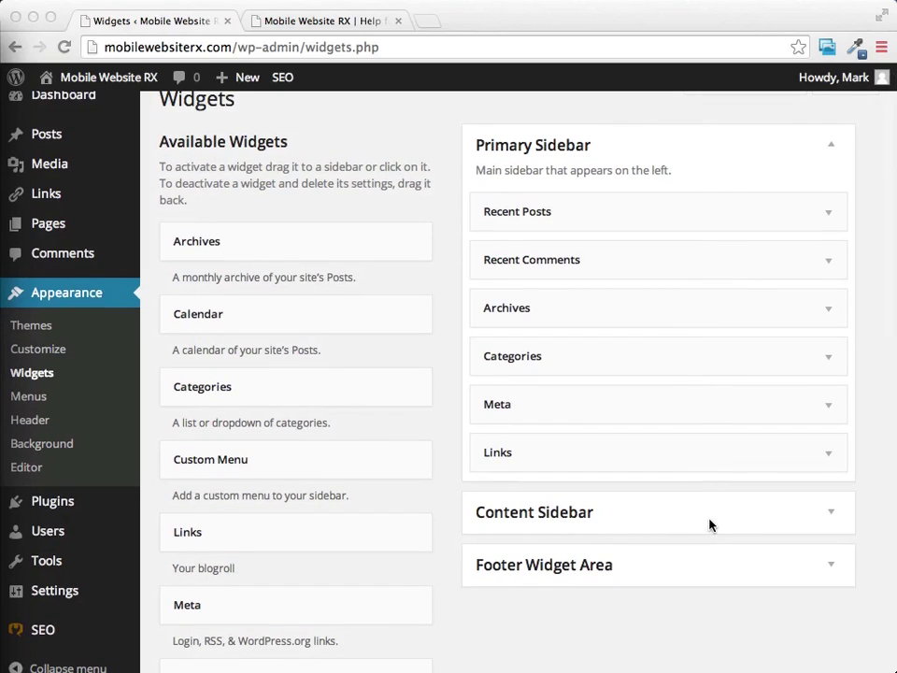
left_click(831, 568)
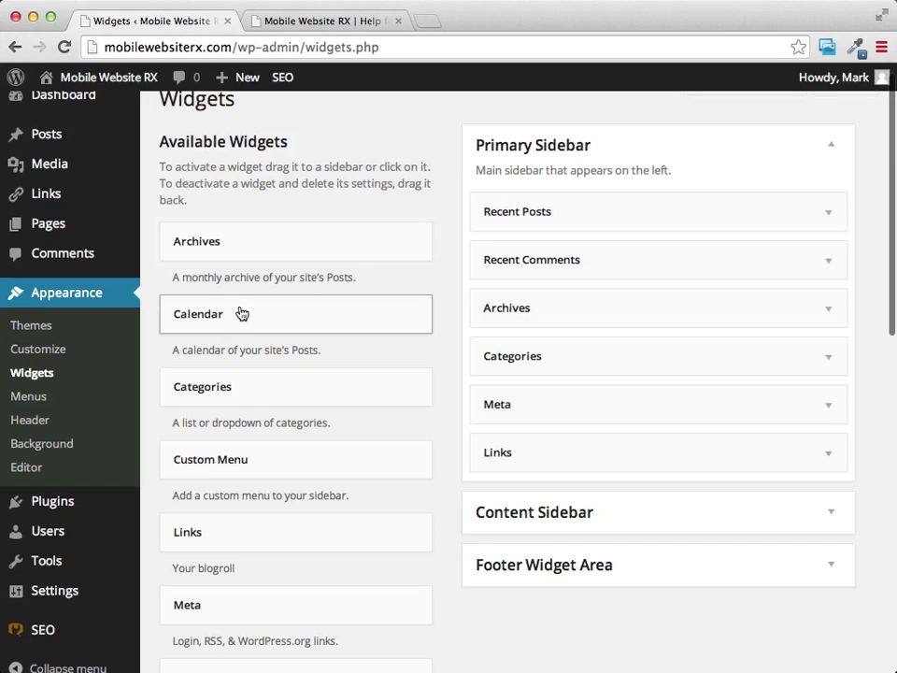
left_click(325, 20)
scroll(81, 353, "down", 5)
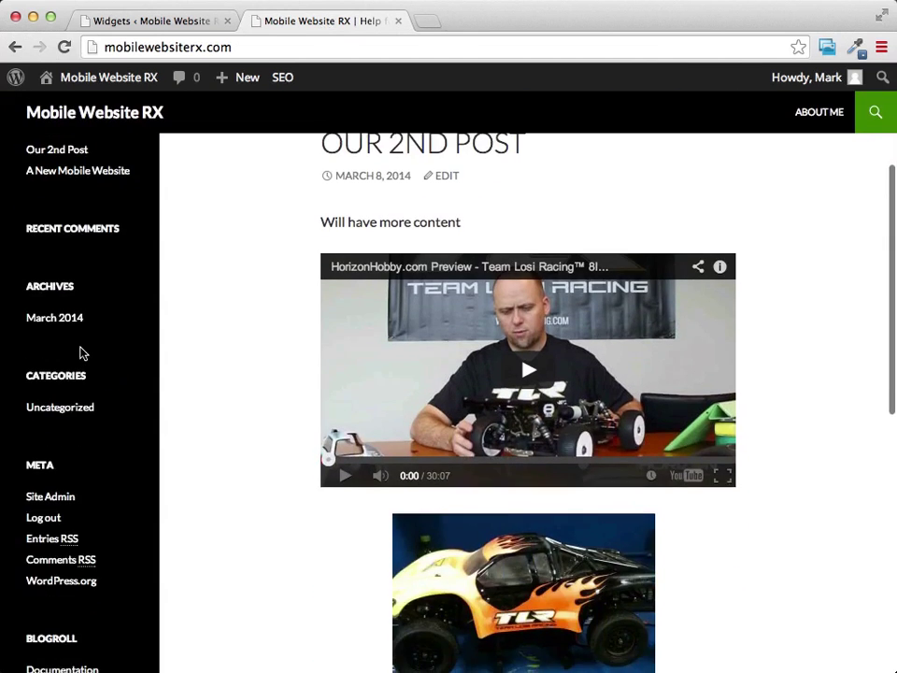
scroll(64, 320, "up", 5)
left_click(194, 23)
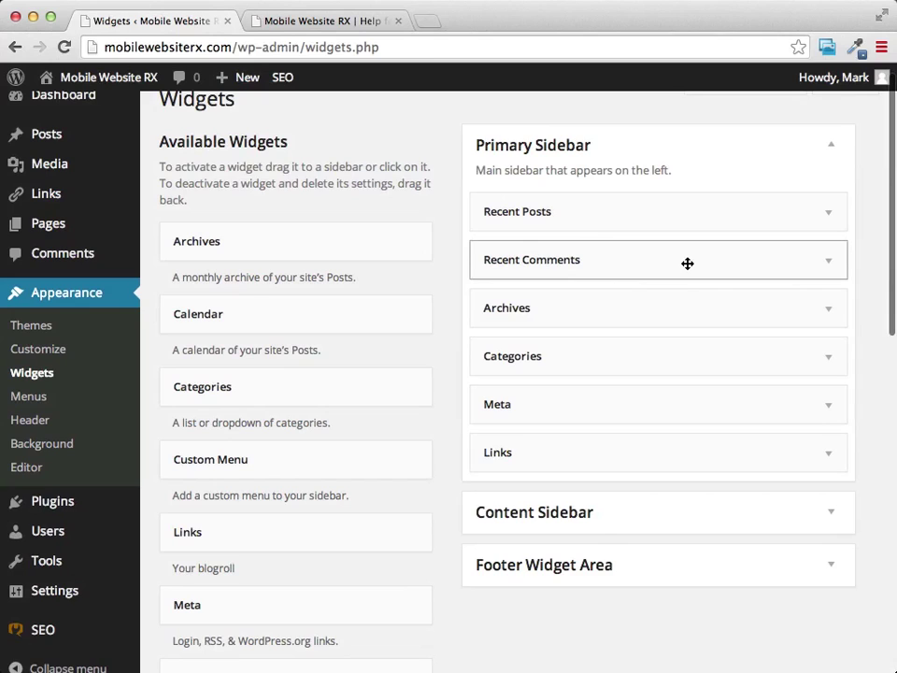
Drag Recent Comments, Categories, Meta, Links and Archives out of the Primary Sidebar.
left_click_drag(689, 262, 275, 293)
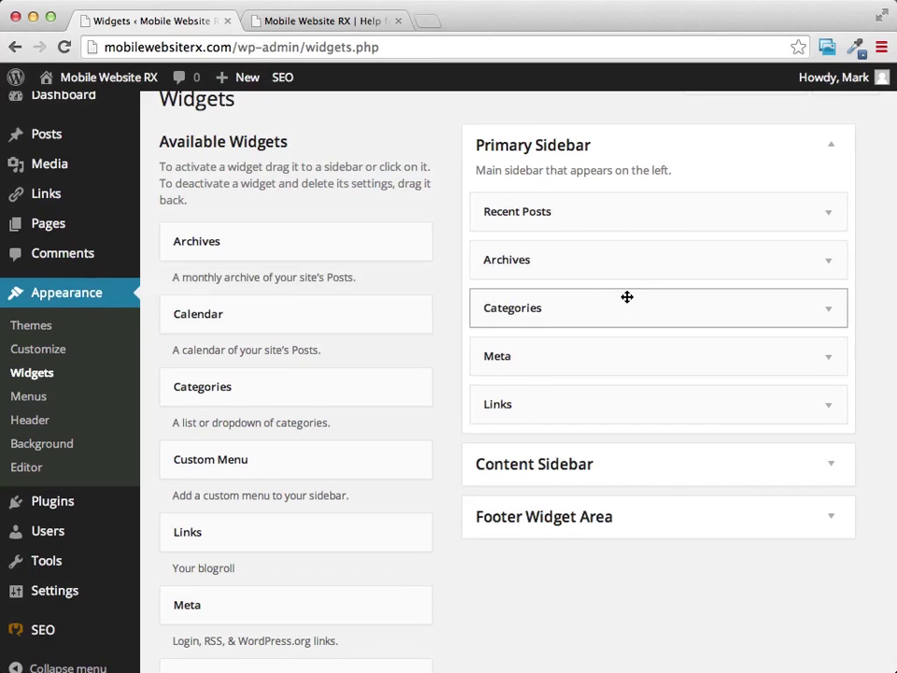
left_click_drag(624, 302, 268, 328)
left_click_drag(615, 306, 275, 332)
left_click_drag(663, 310, 314, 350)
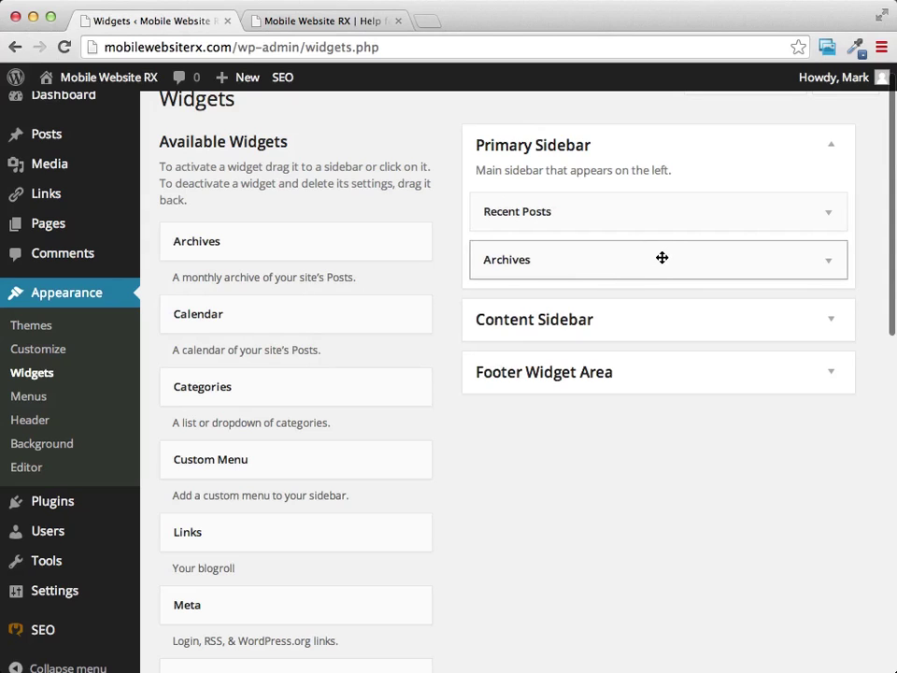
left_click_drag(582, 256, 308, 342)
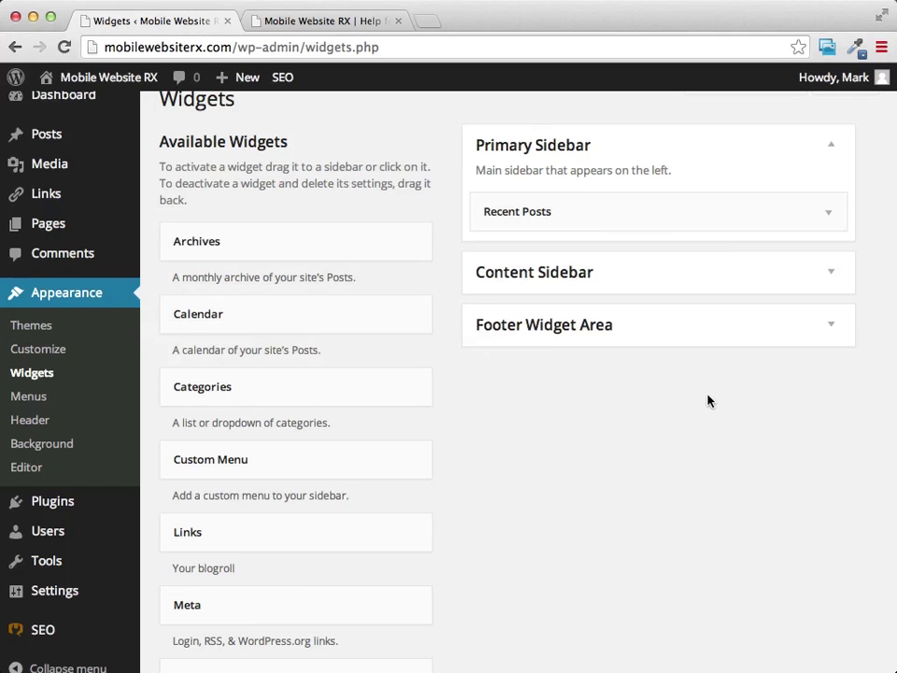
left_click(324, 21)
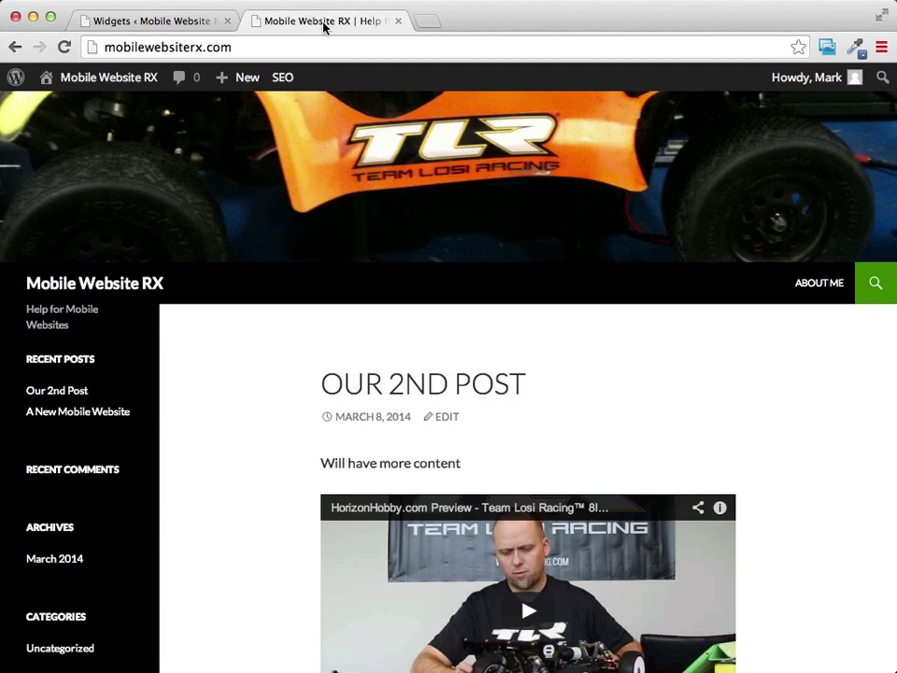
scroll(62, 350, "down", 4)
scroll(62, 352, "up", 4)
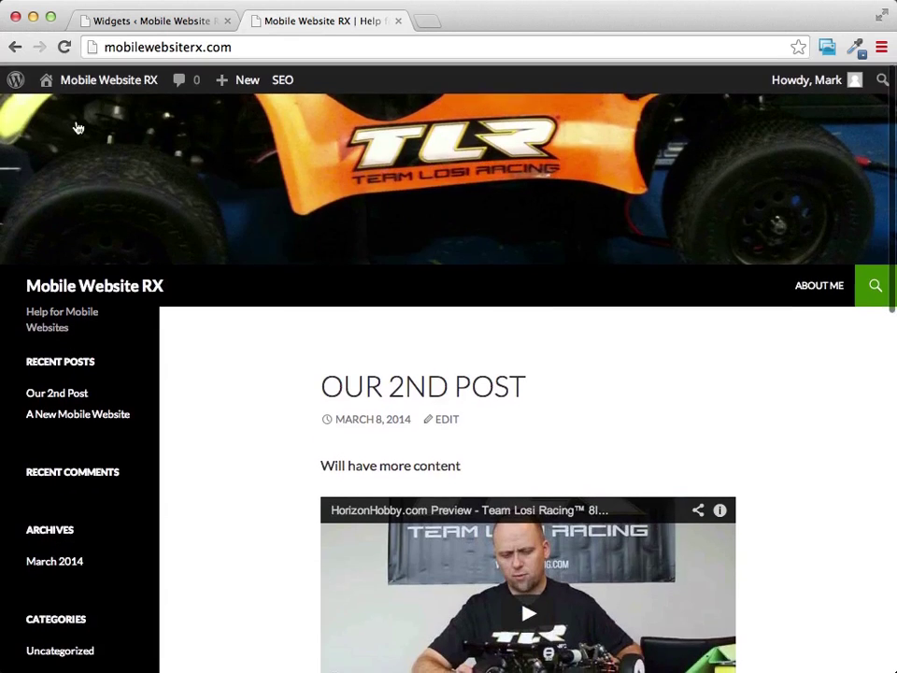
left_click(64, 46)
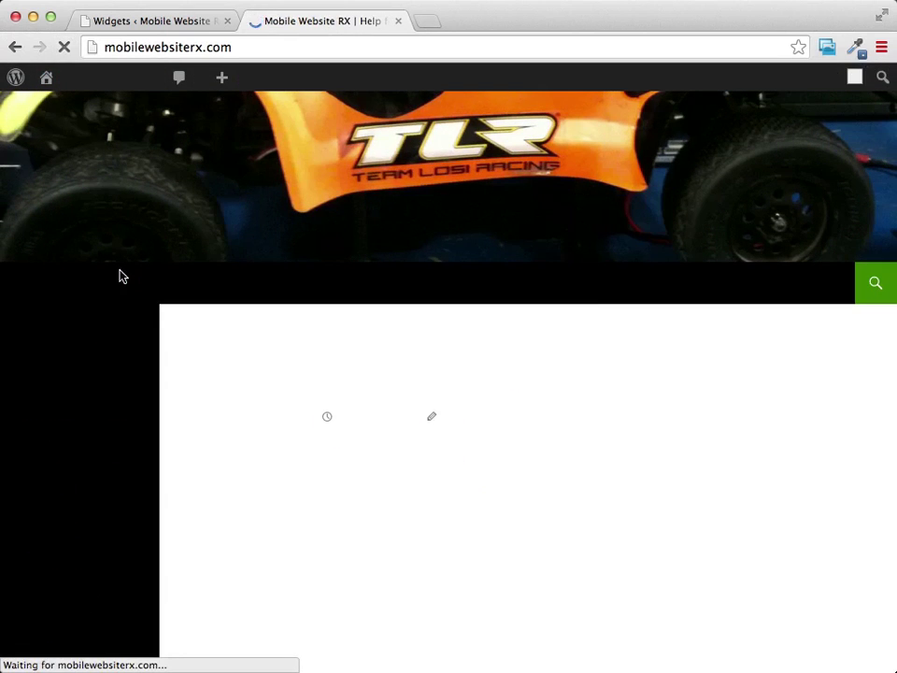
scroll(75, 326, "down", 3)
scroll(76, 326, "up", 3)
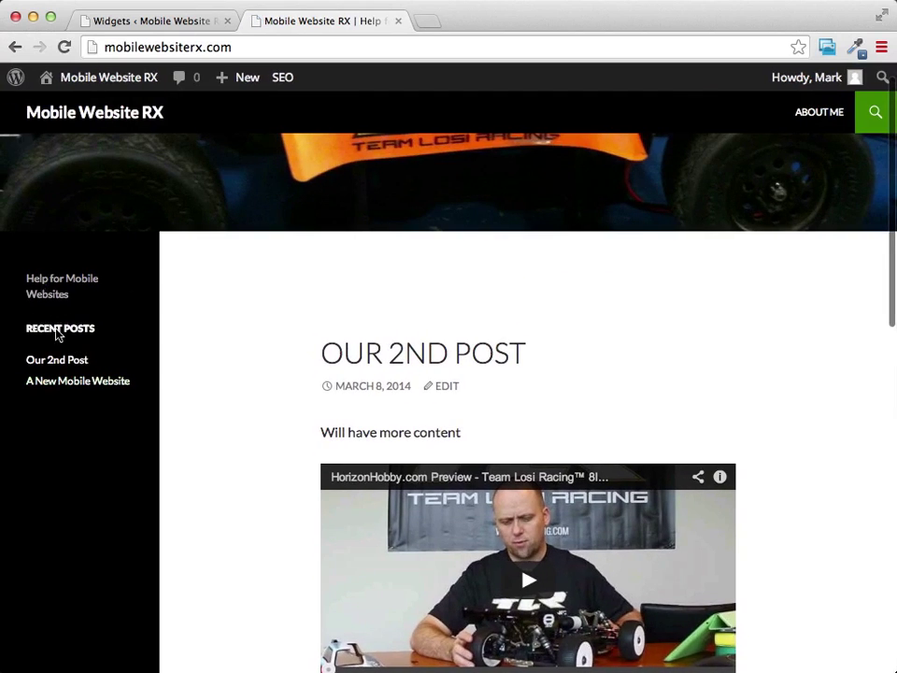
scroll(70, 400, "up", 3)
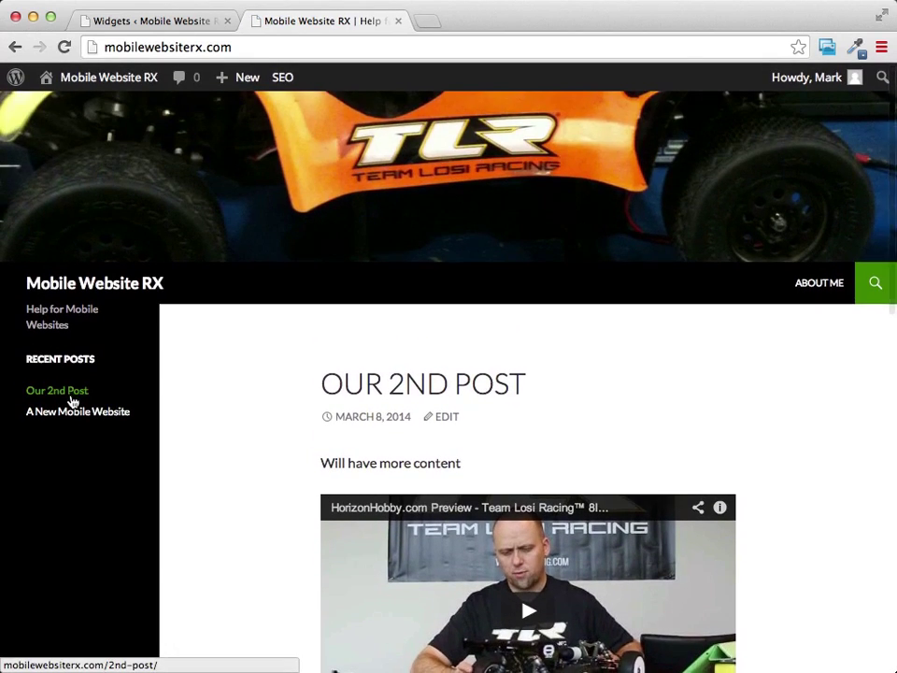
scroll(71, 399, "down", 5)
scroll(71, 400, "up", 4)
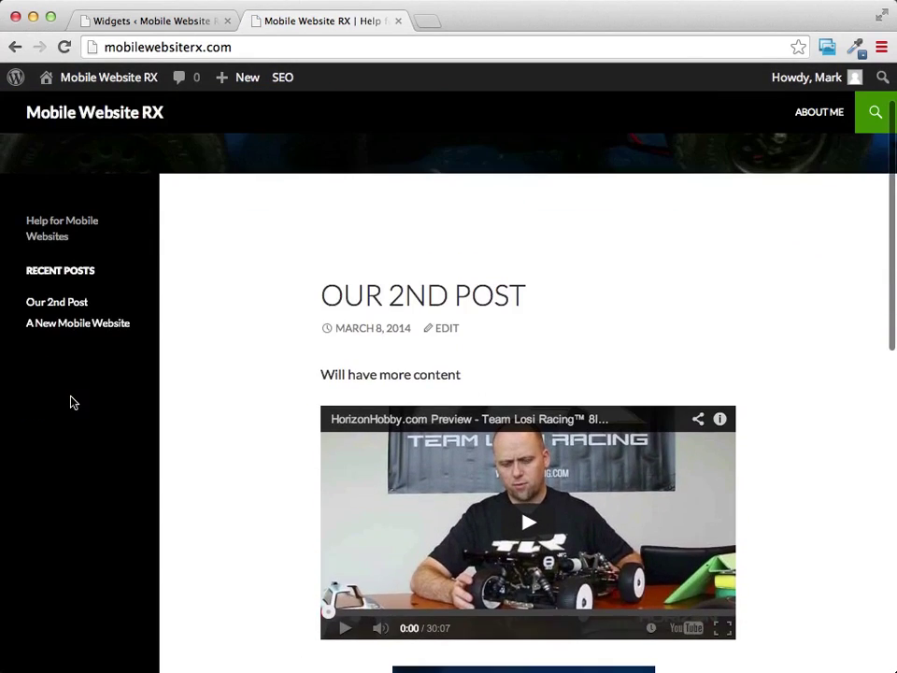
left_click(166, 22)
scroll(459, 381, "down", 3)
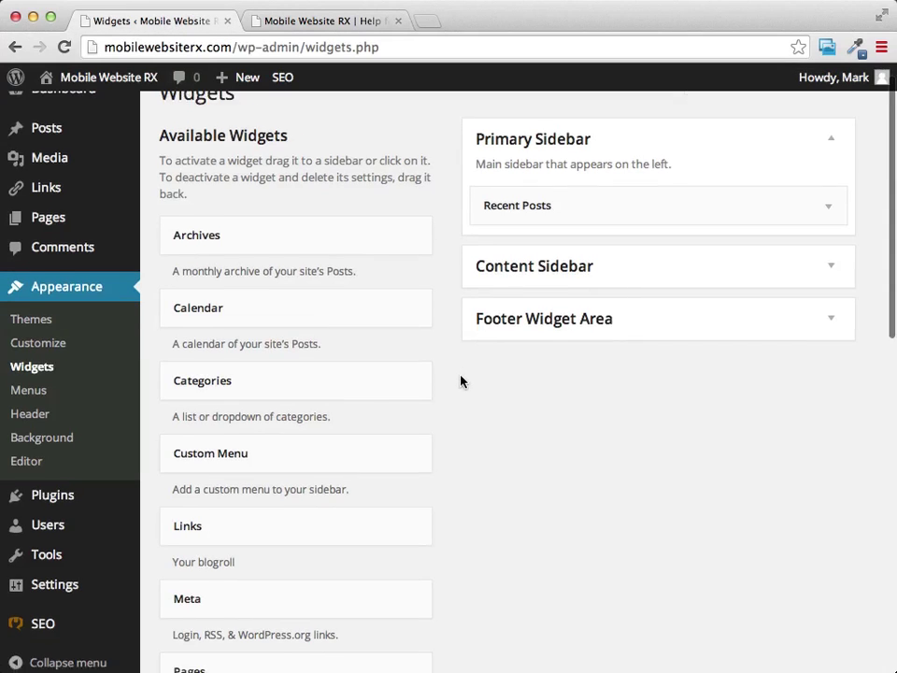
scroll(459, 382, "down", 10)
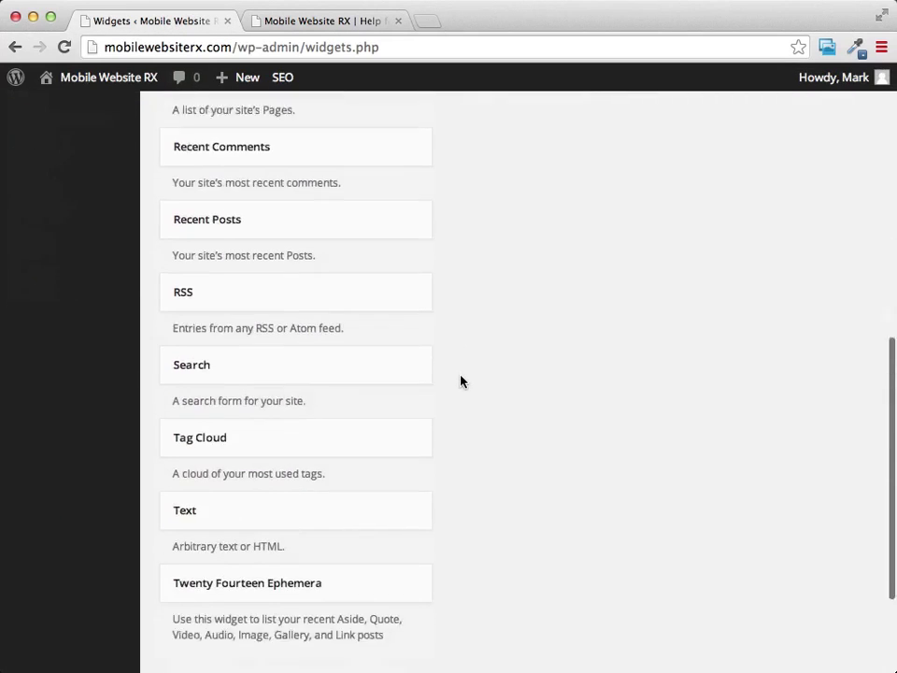
scroll(460, 381, "up", 4)
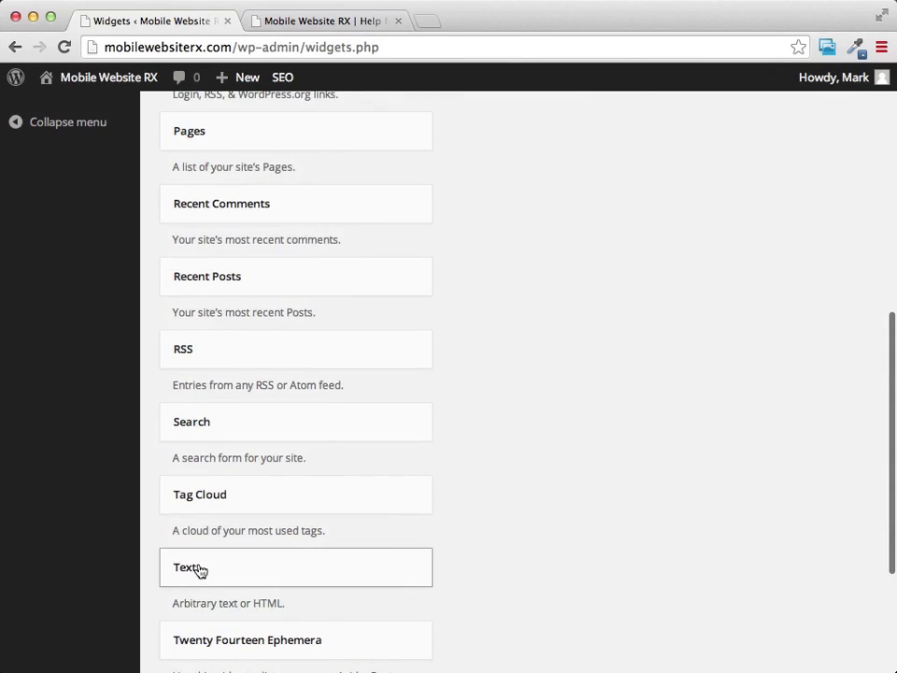
Add a Text widget to the Primary Sidebar reading 'We can put anything here'.
left_click_drag(190, 576, 526, 286)
left_click(578, 399)
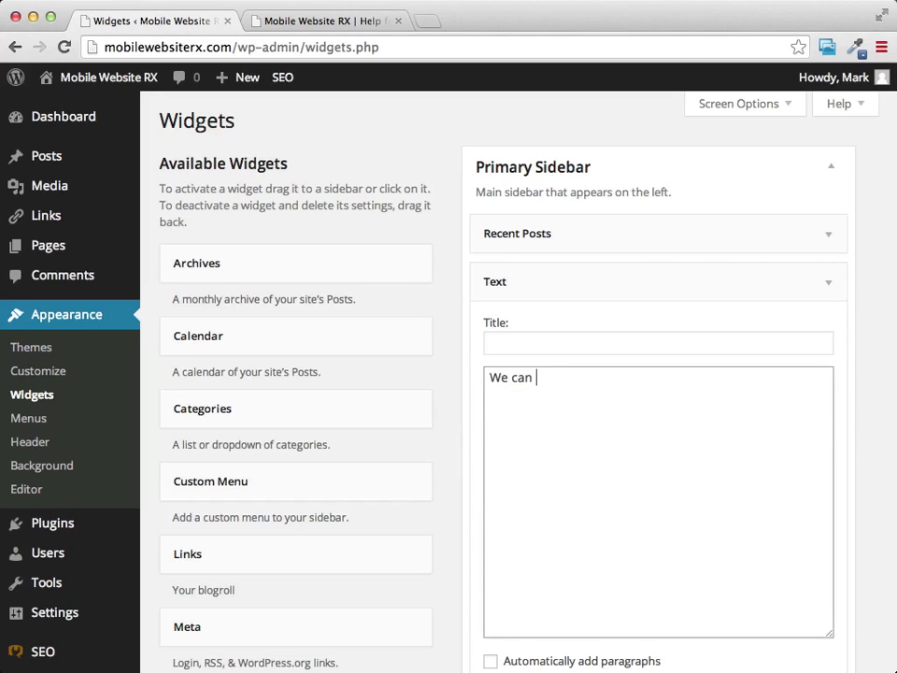
type("ng")
scroll(736, 425, "down", 5)
Save the Text widget and reload the live site to see it in the sidebar.
left_click(799, 411)
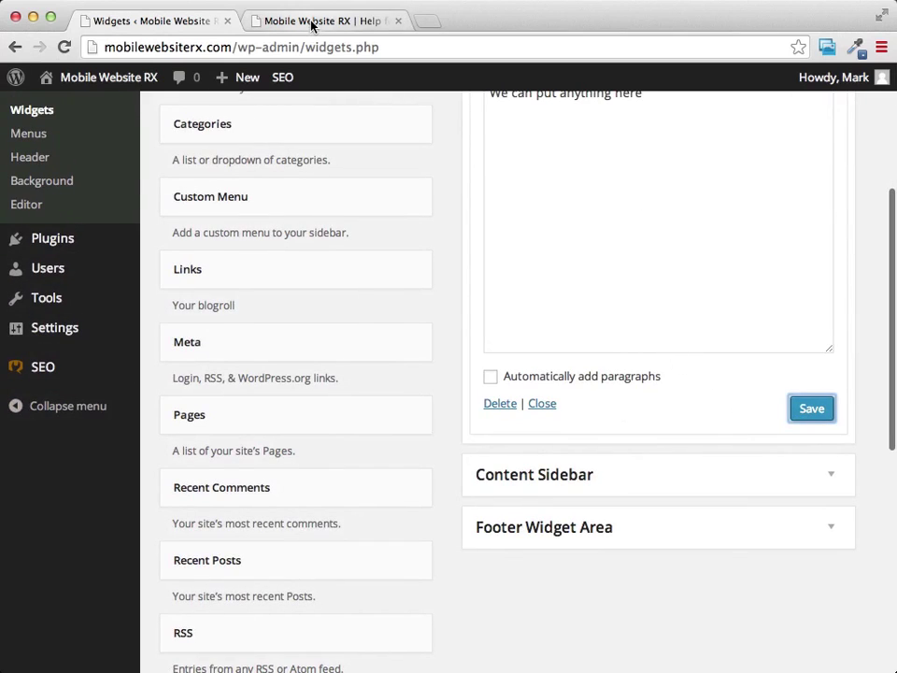
left_click(254, 22)
left_click(63, 47)
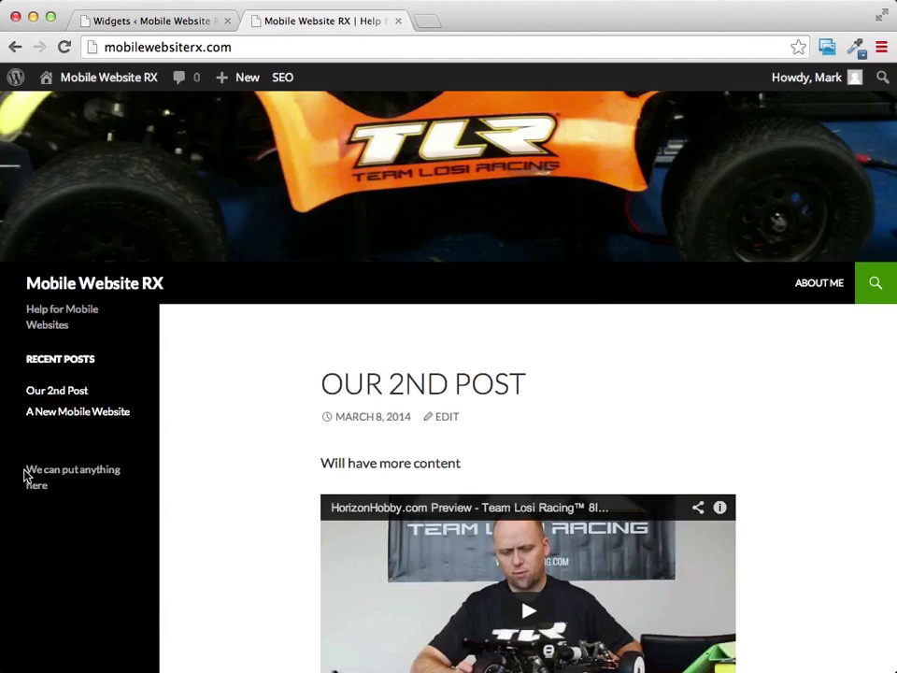
Return to the Widgets screen and collapse the Primary Sidebar's Text widget.
left_click_drag(26, 469, 53, 485)
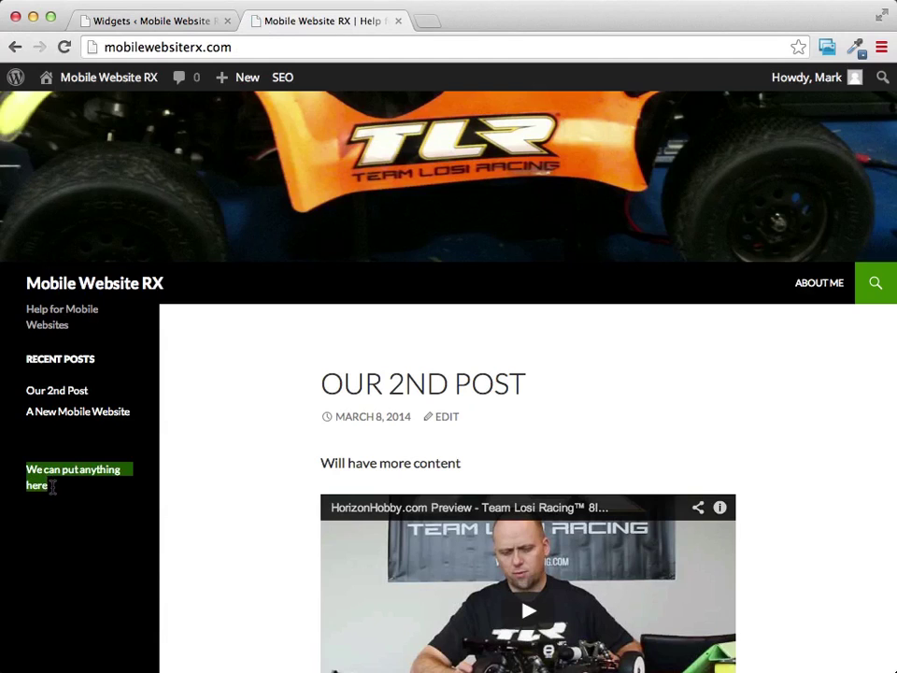
left_click(177, 22)
scroll(691, 414, "up", 5)
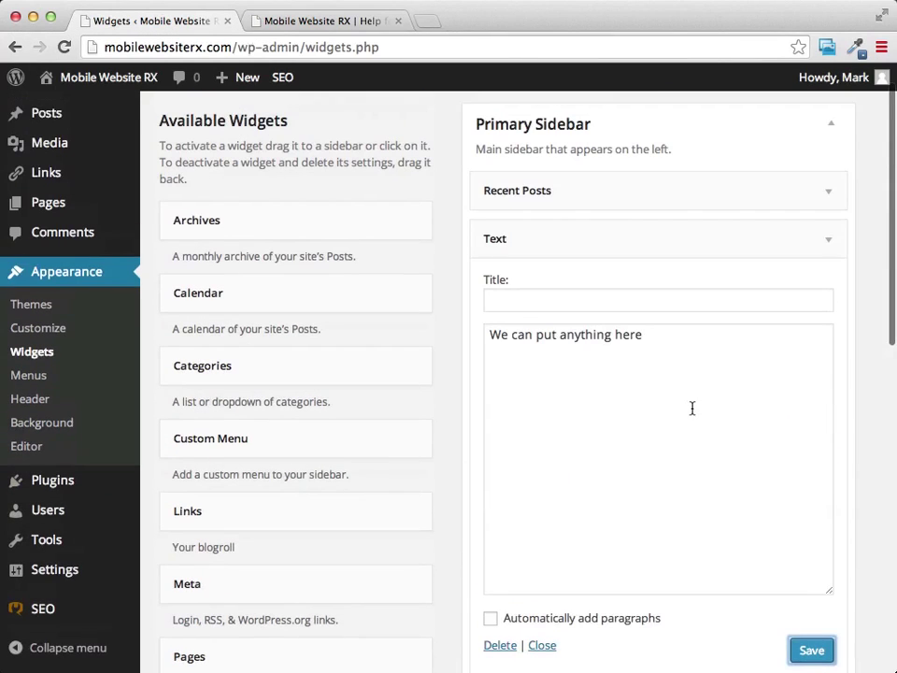
left_click(828, 241)
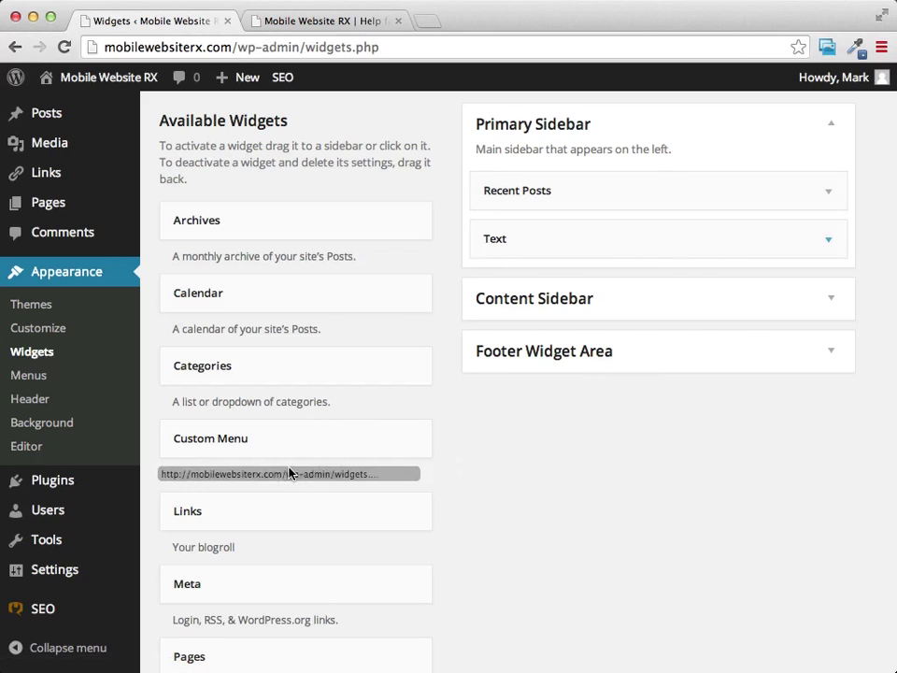
Replace the sidebar's Text widget with a Calendar widget below Recent Posts.
left_click_drag(551, 230, 224, 471)
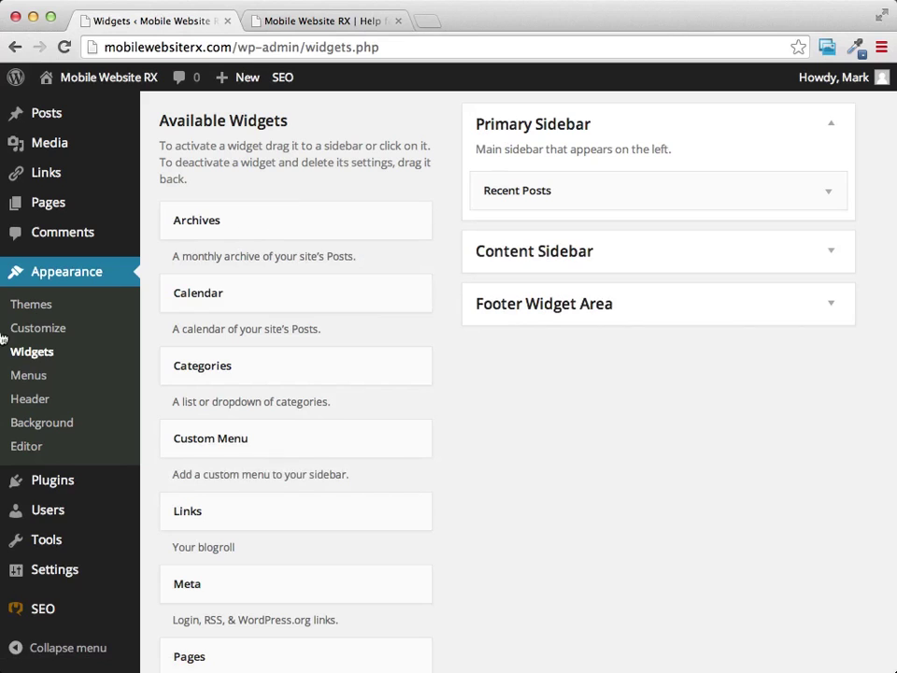
left_click_drag(230, 284, 520, 244)
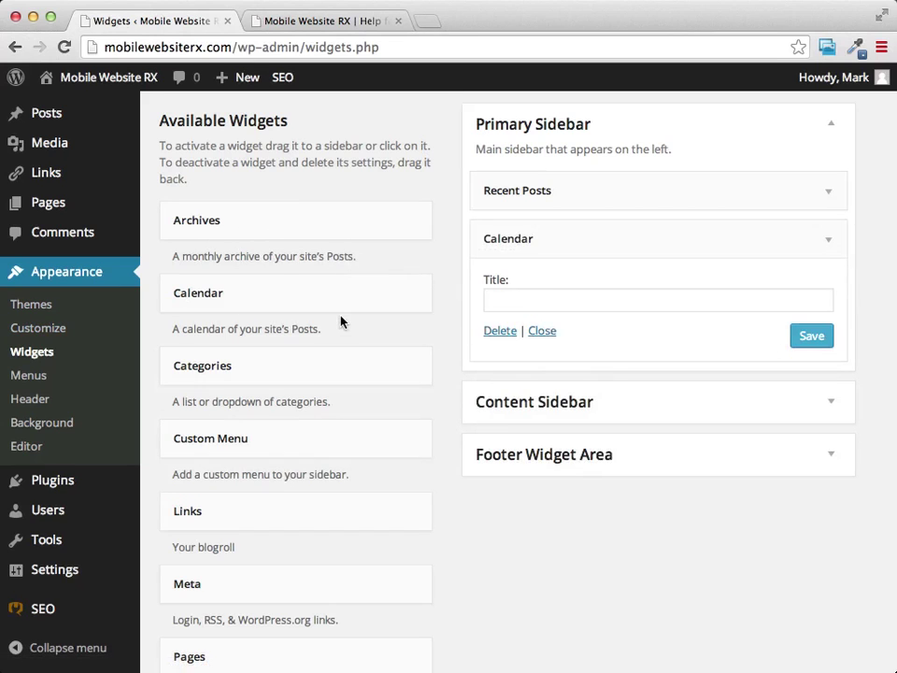
scroll(343, 321, "down", 3)
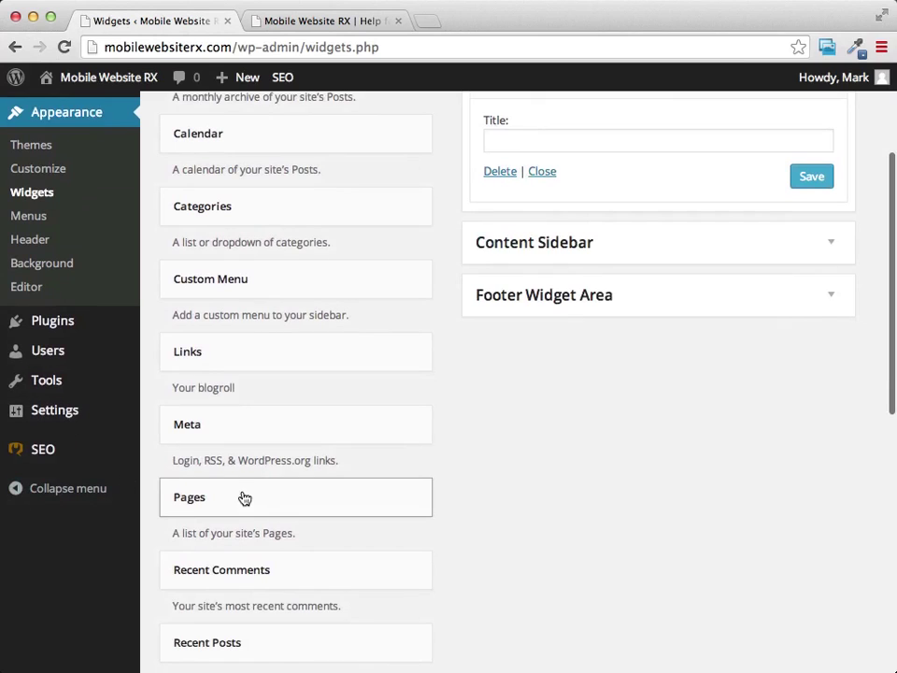
scroll(304, 363, "up", 3)
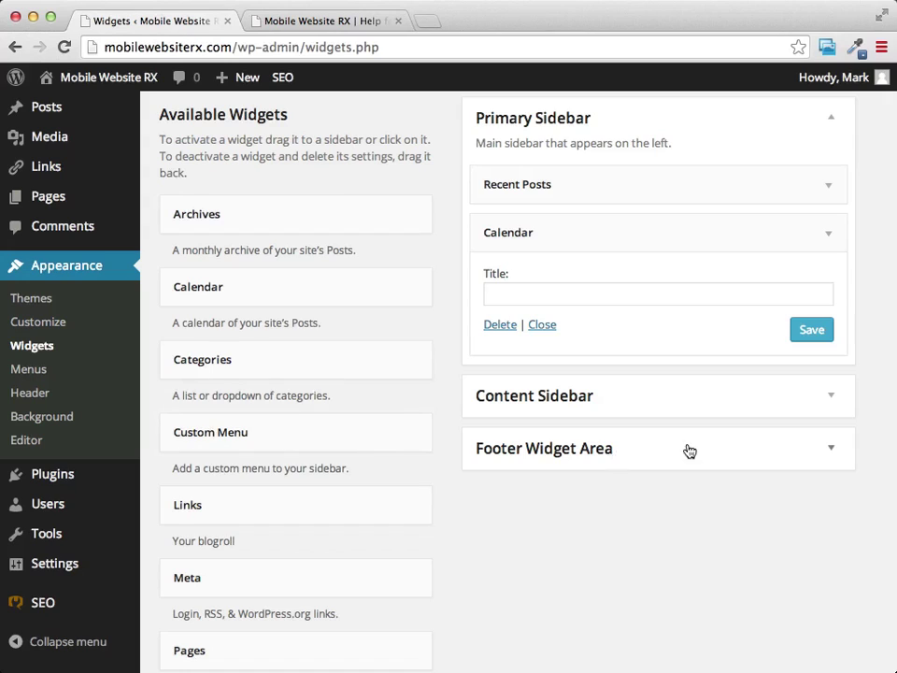
Drop a Links widget showing all links into the Footer Widget Area, then open the Links manager.
left_click(830, 450)
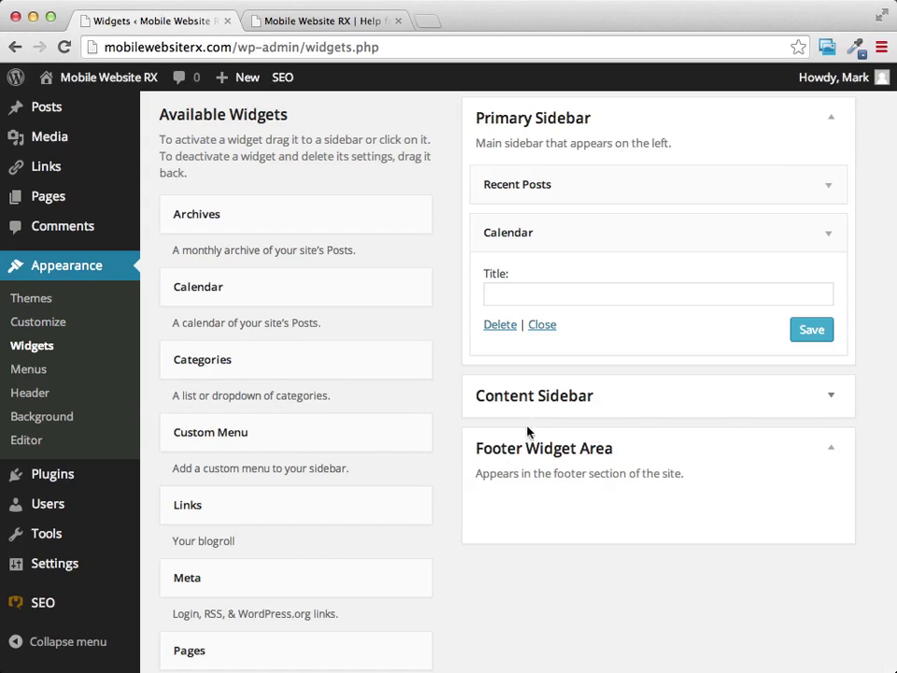
left_click_drag(181, 513, 585, 522)
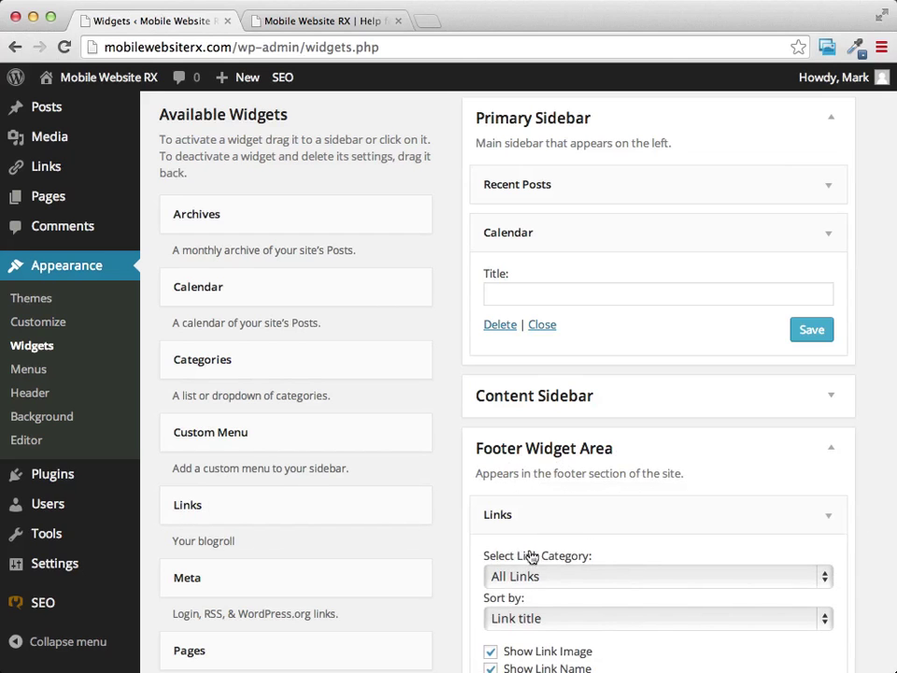
scroll(404, 470, "down", 3)
scroll(401, 464, "up", 2)
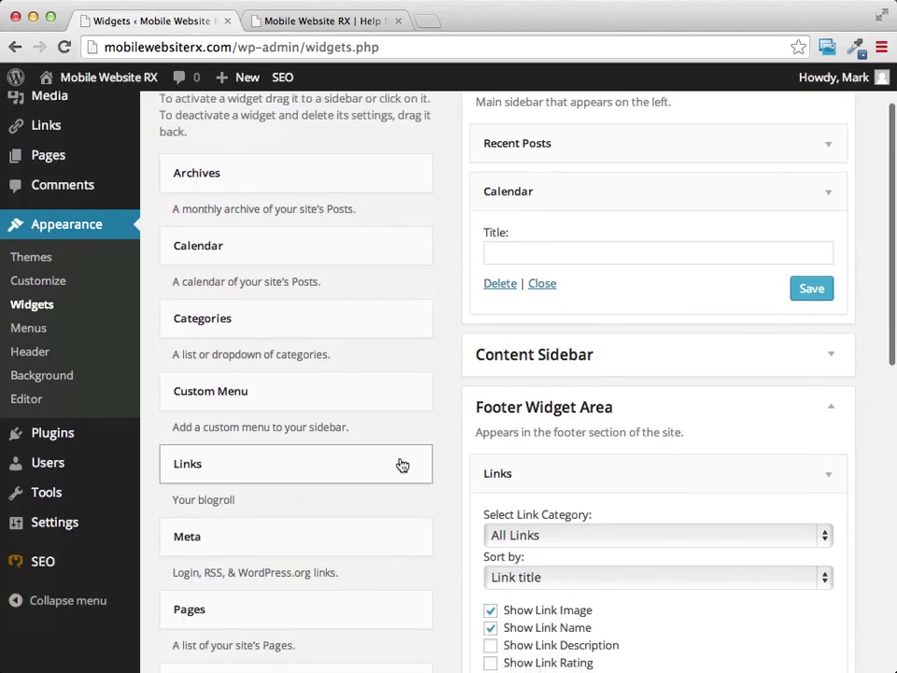
scroll(401, 464, "down", 2)
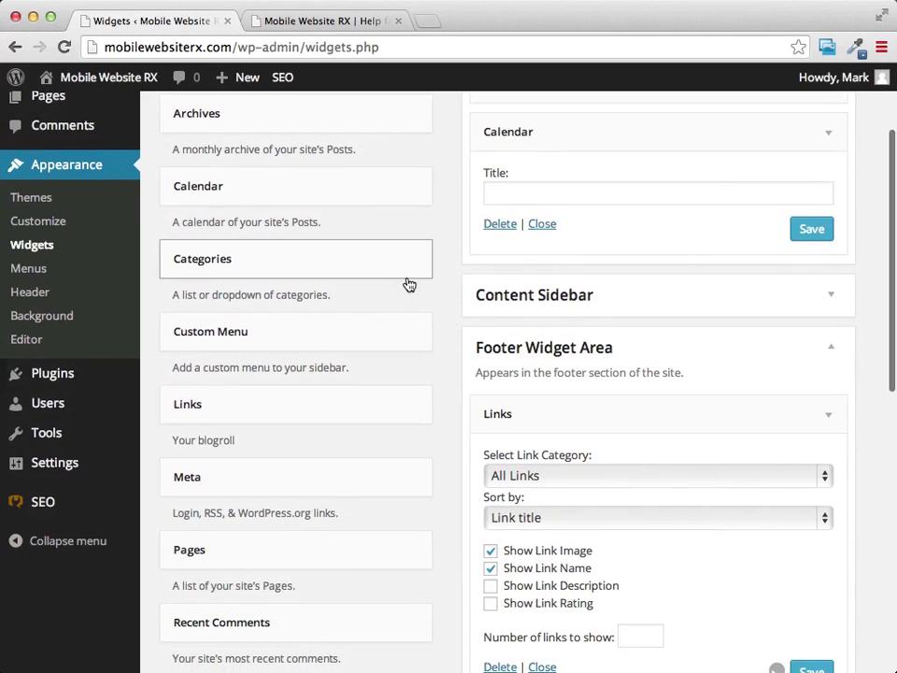
scroll(430, 299, "down", 3)
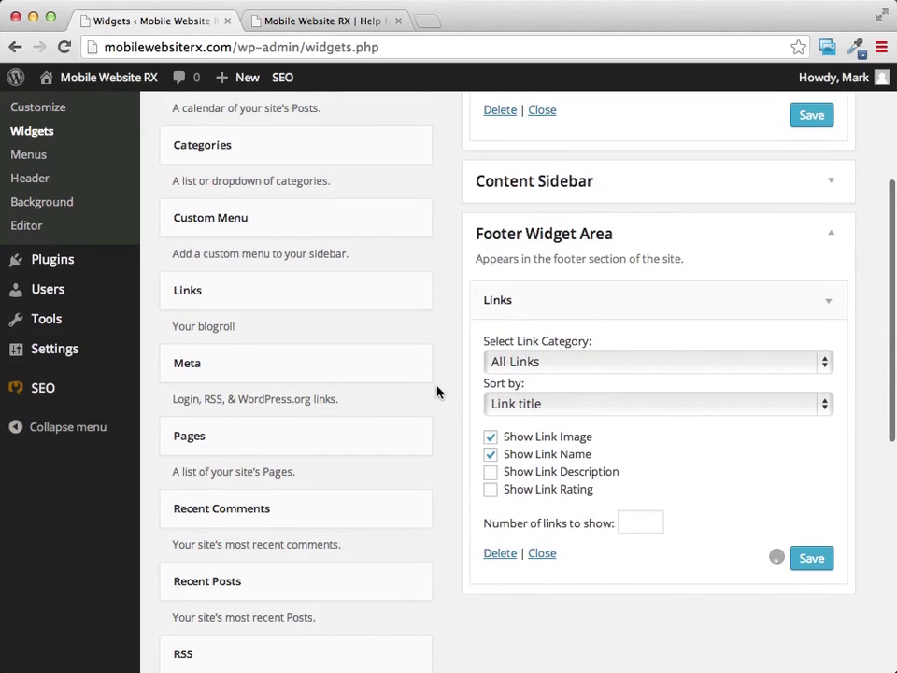
scroll(374, 456, "up", 5)
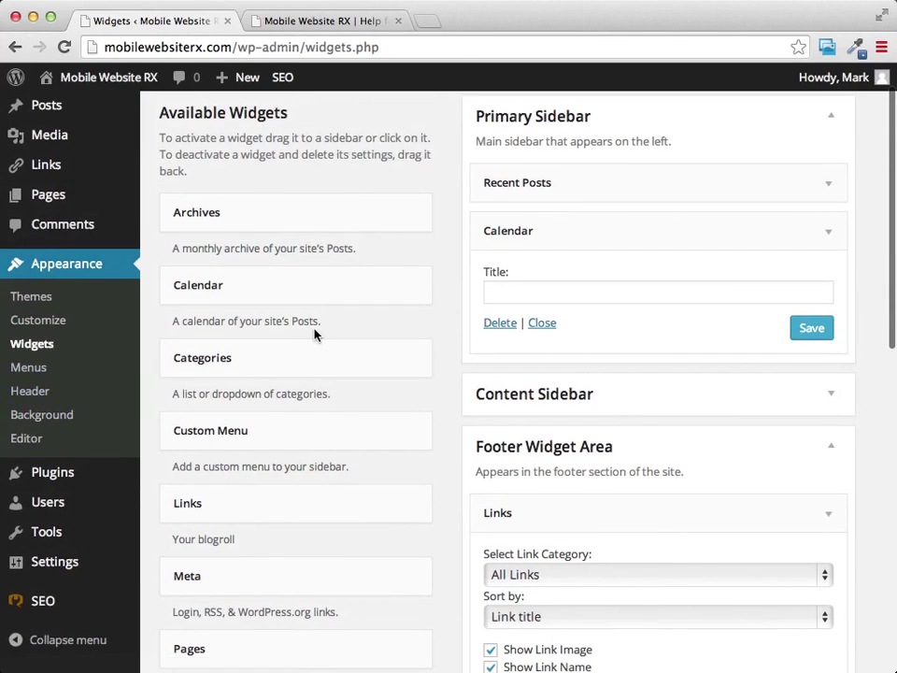
left_click(46, 170)
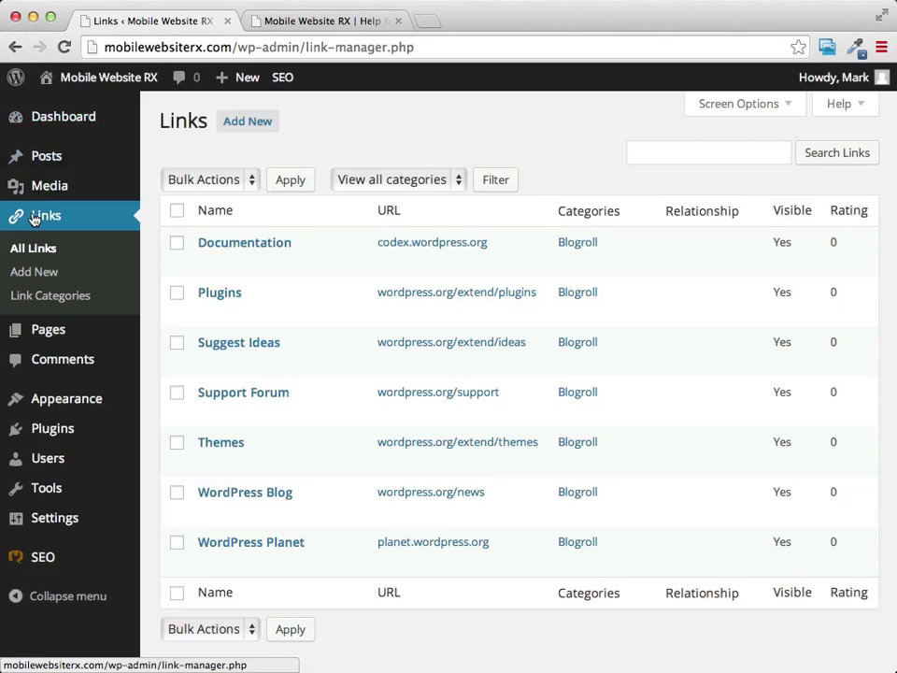
Select all seven Blogroll links and bulk-delete them.
scroll(552, 212, "down", 2)
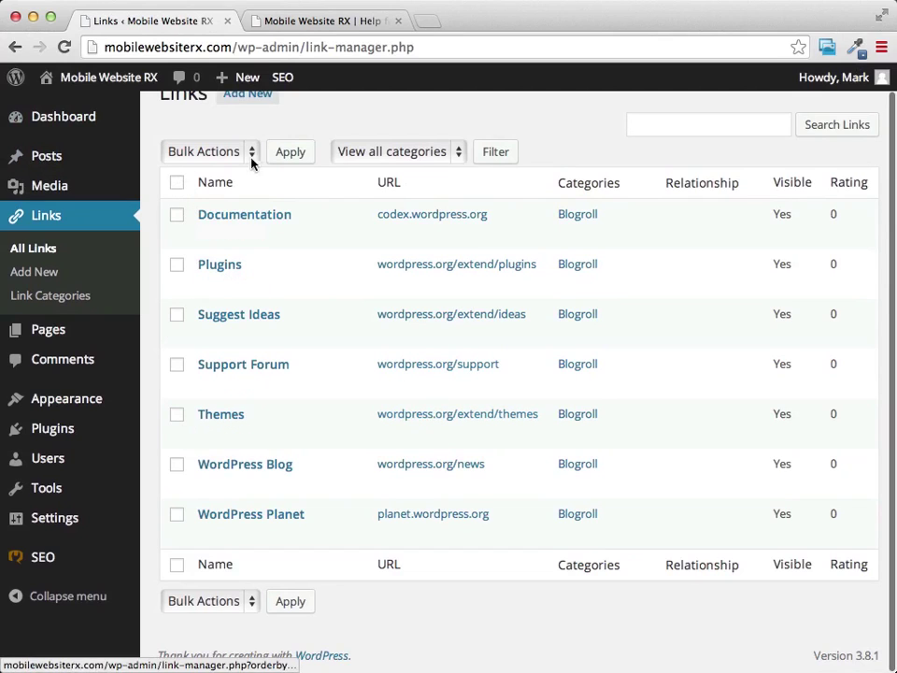
left_click(175, 183)
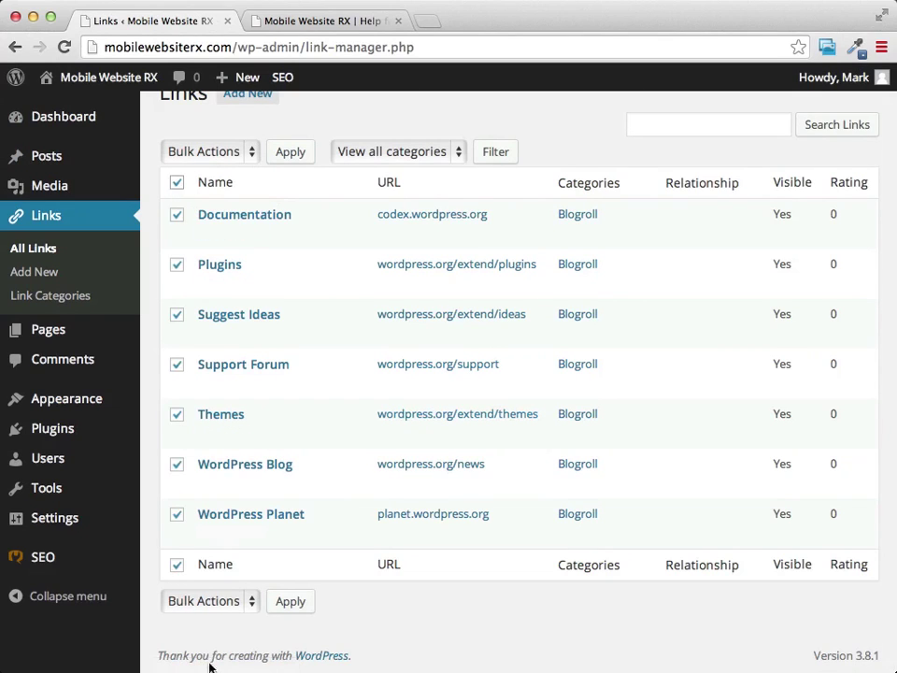
left_click(224, 605)
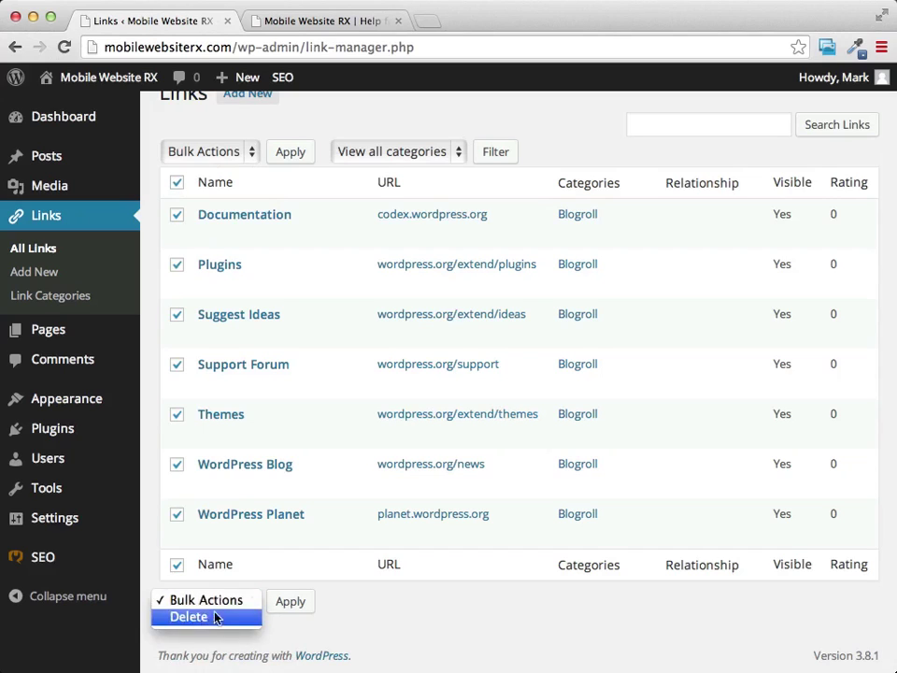
left_click(207, 617)
left_click(289, 603)
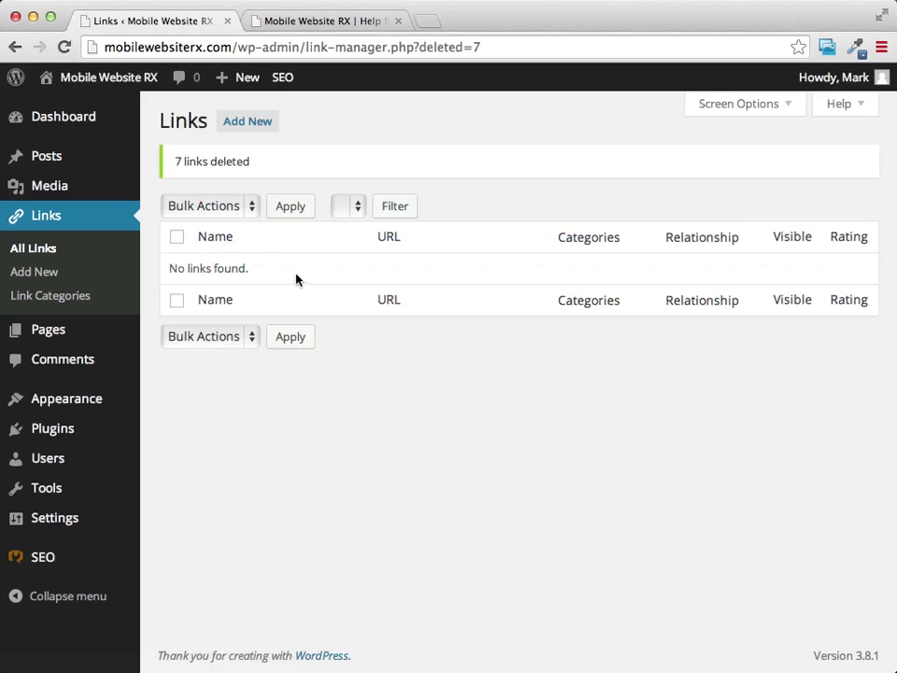
left_click(264, 122)
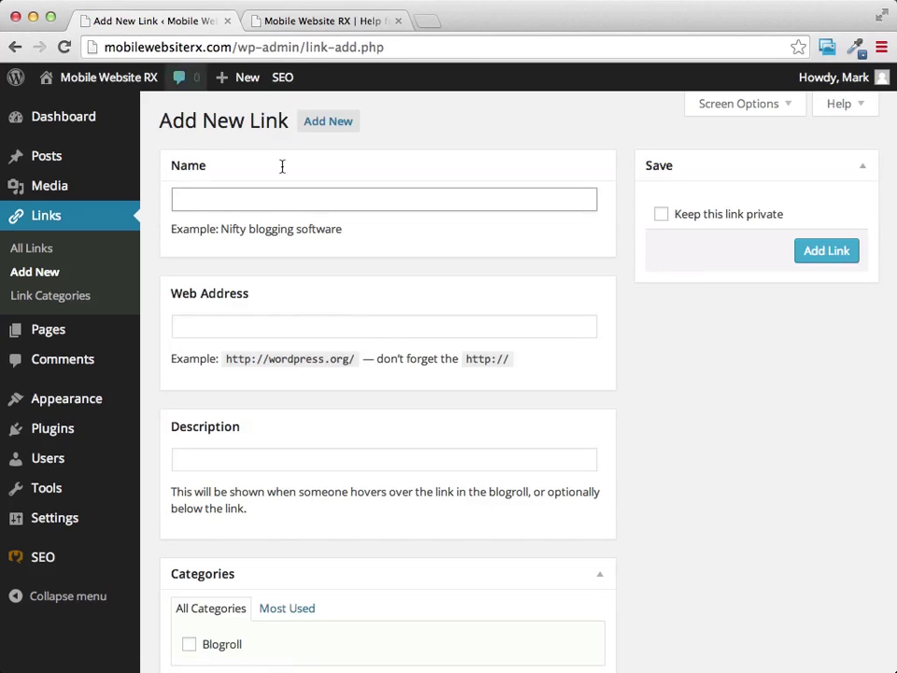
left_click(276, 198)
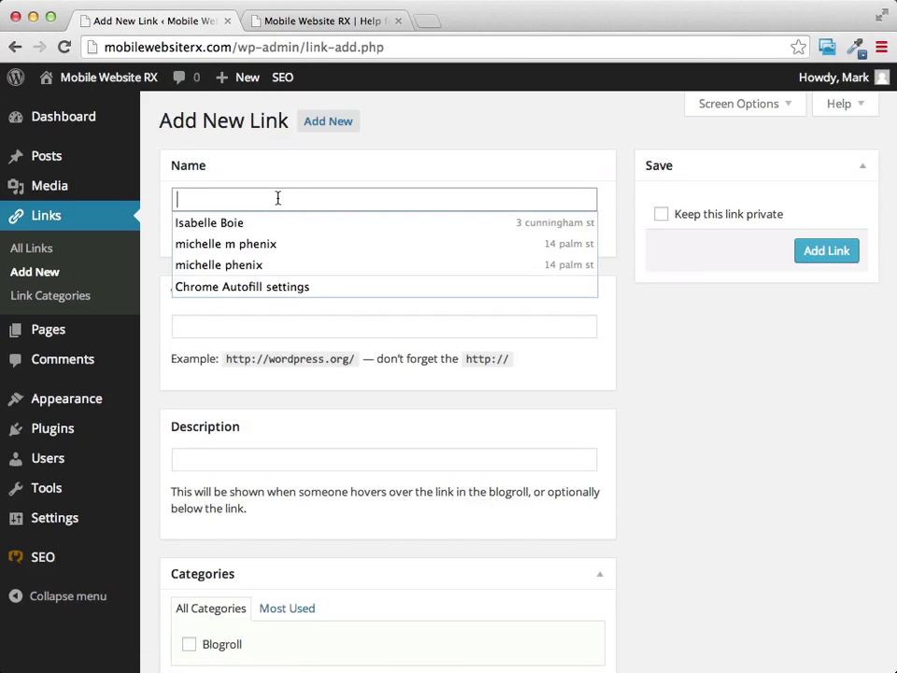
left_click(262, 159)
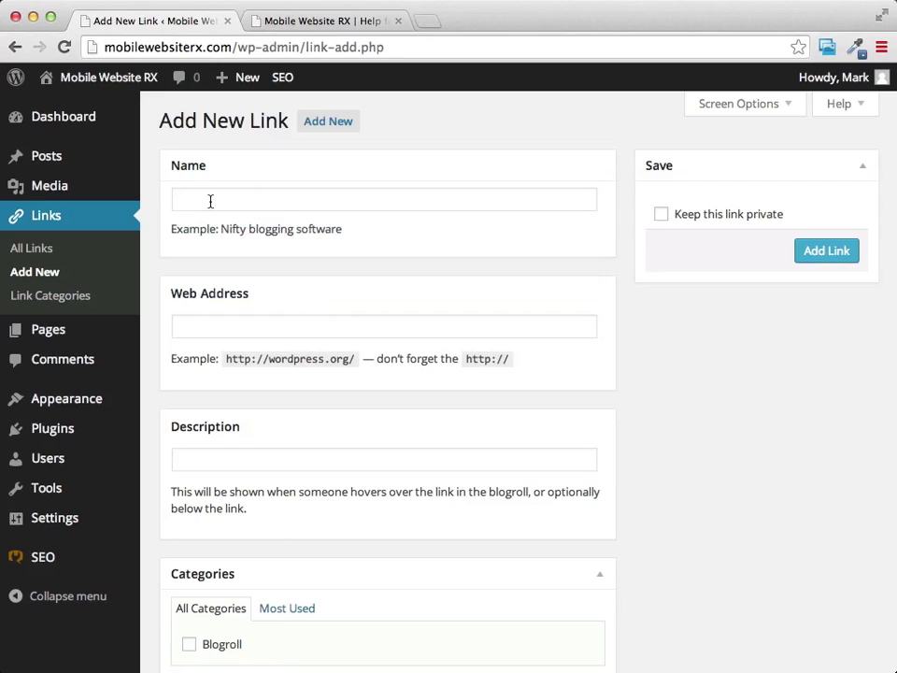
left_click(214, 199)
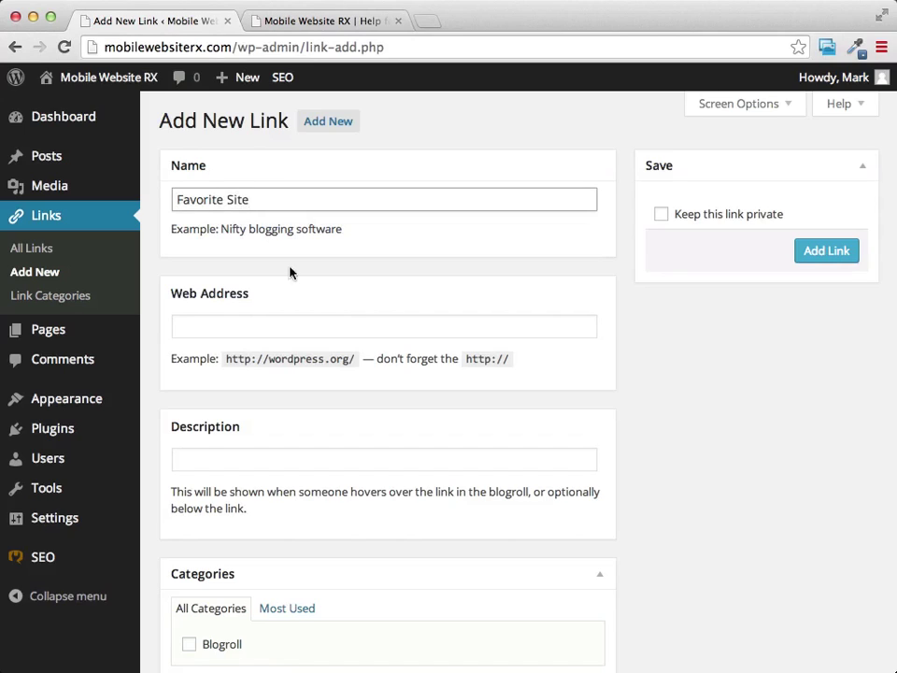
left_click(264, 327)
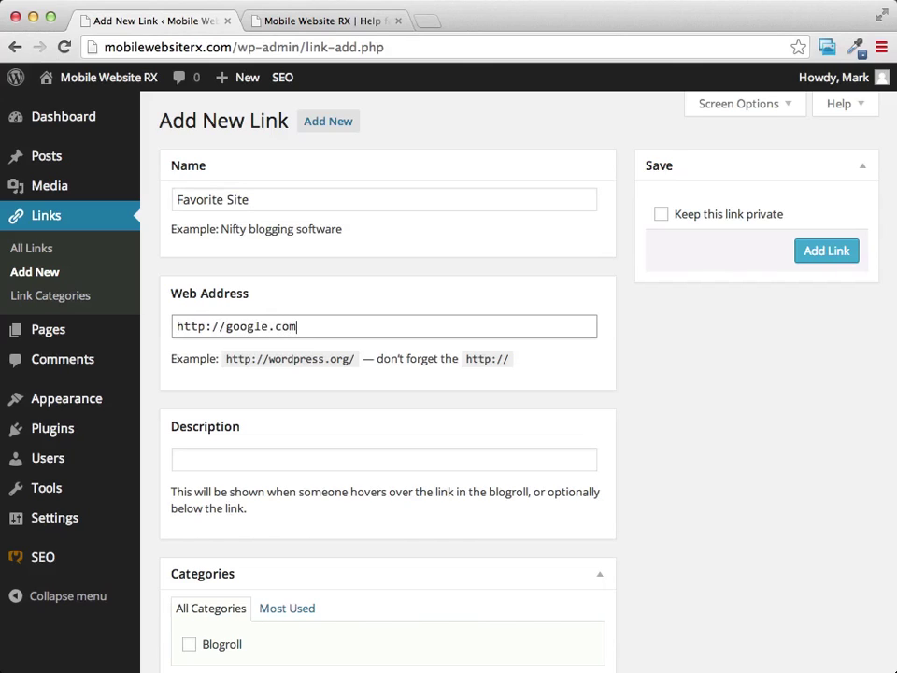
scroll(412, 355, "down", 2)
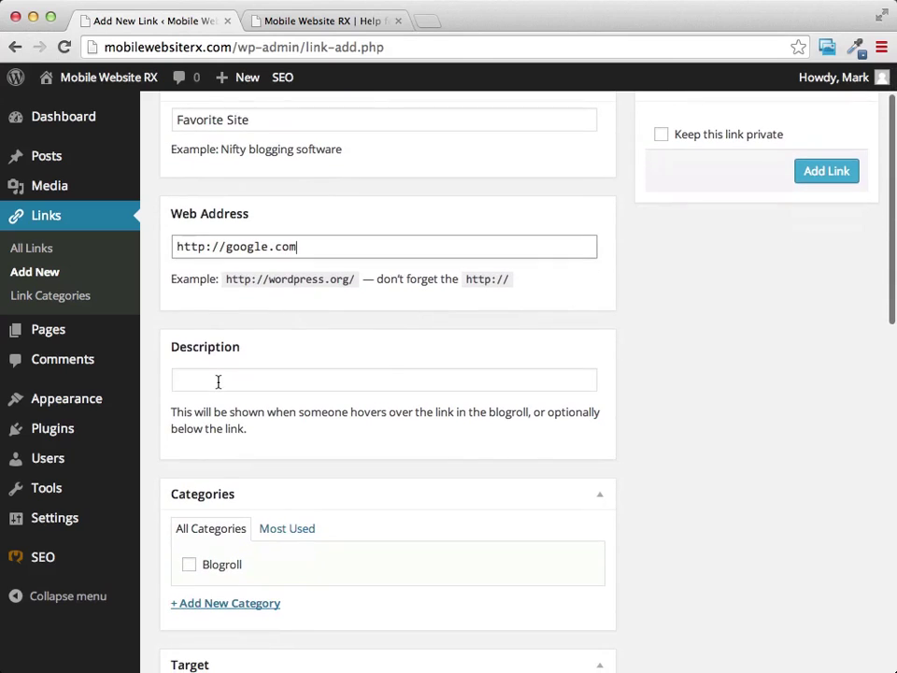
left_click(225, 380)
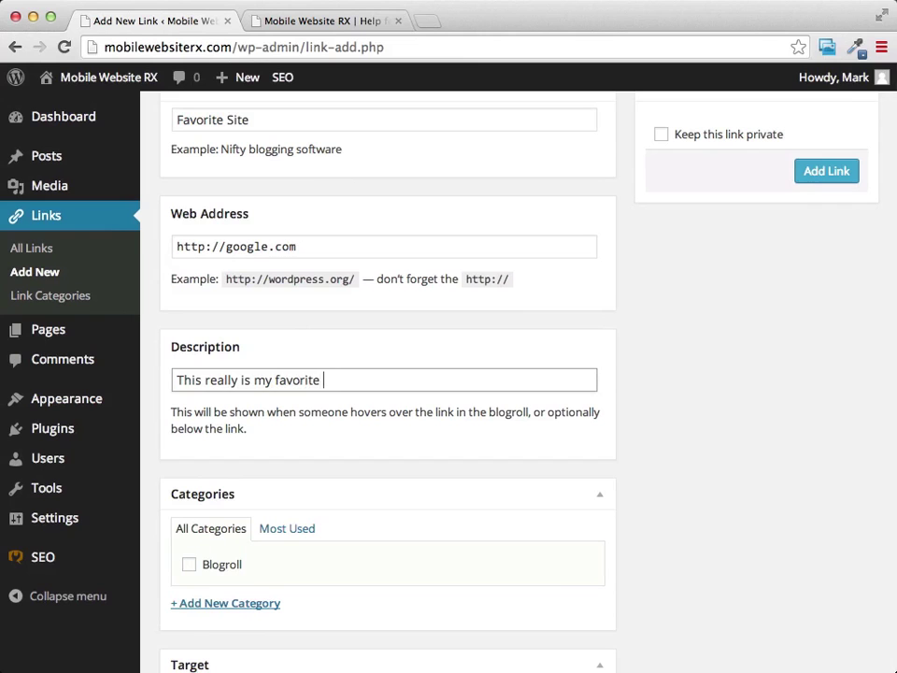
scroll(719, 402, "down", 15)
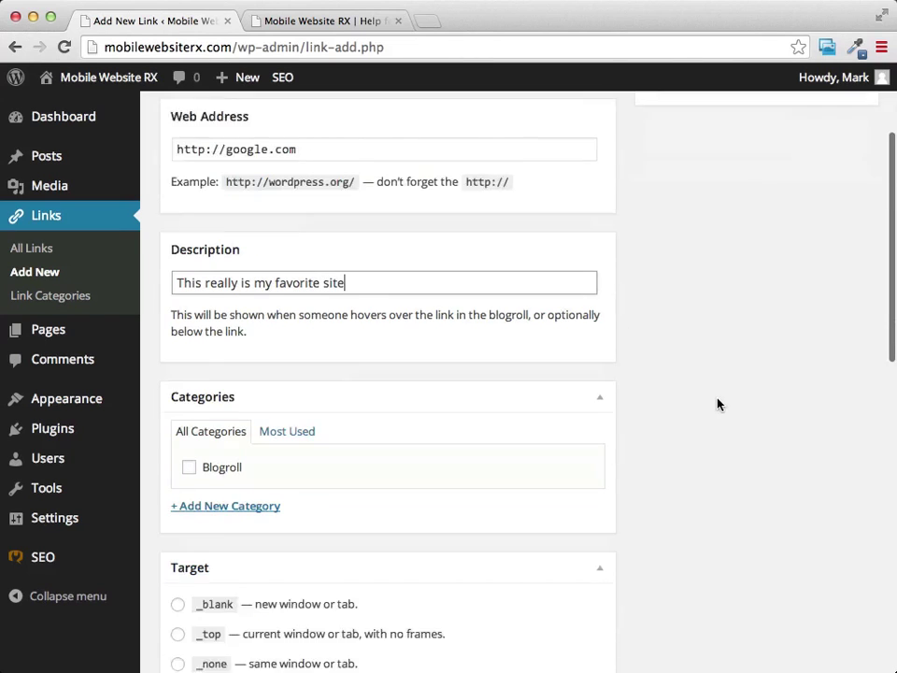
scroll(719, 403, "up", 15)
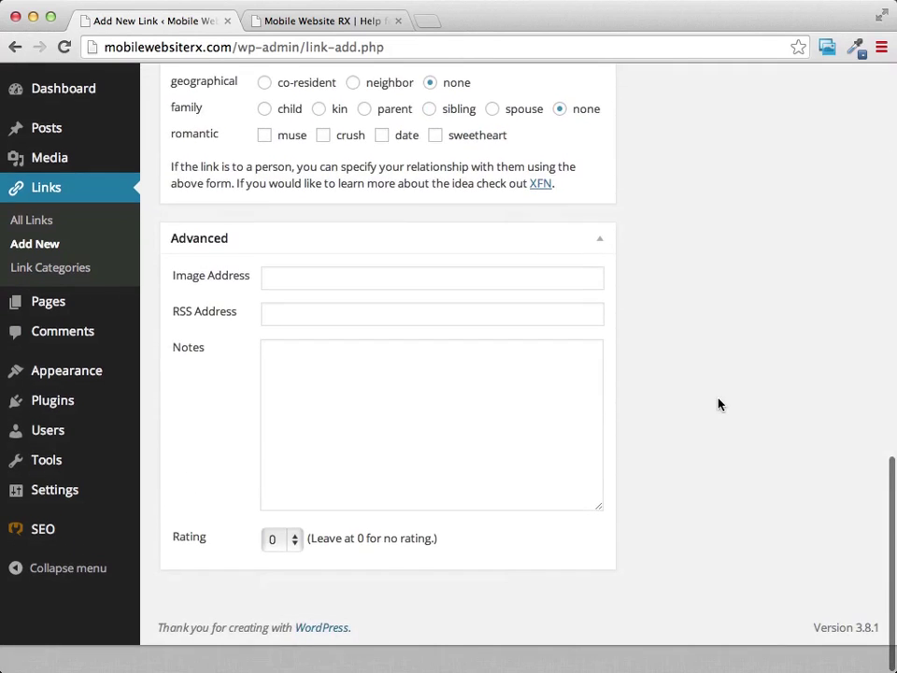
left_click(810, 257)
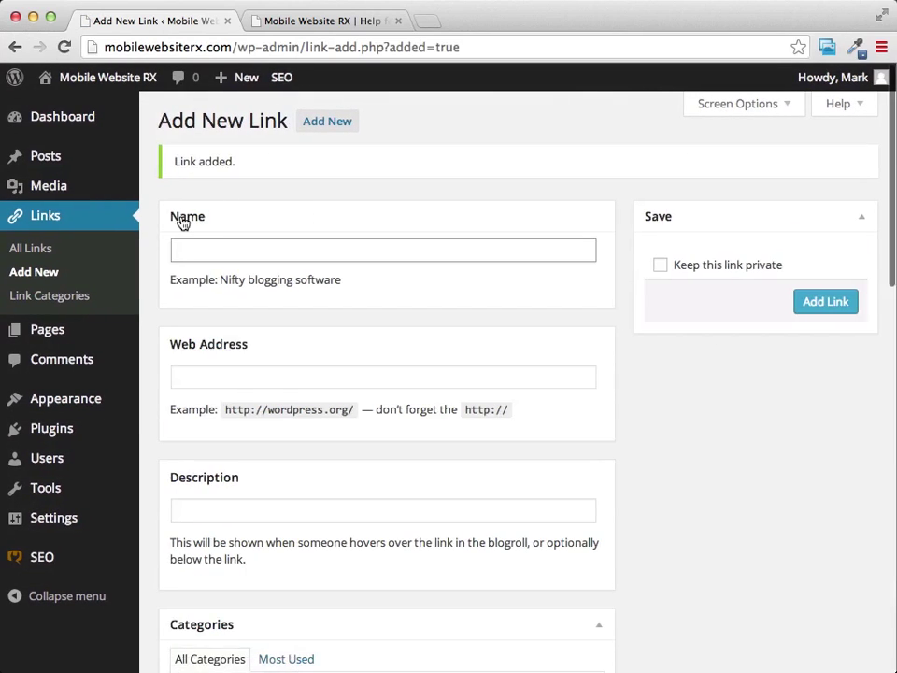
Check the Links widget in the Footer Widget Area, then switch to the live front page.
mouse_move(58, 345)
mouse_move(28, 406)
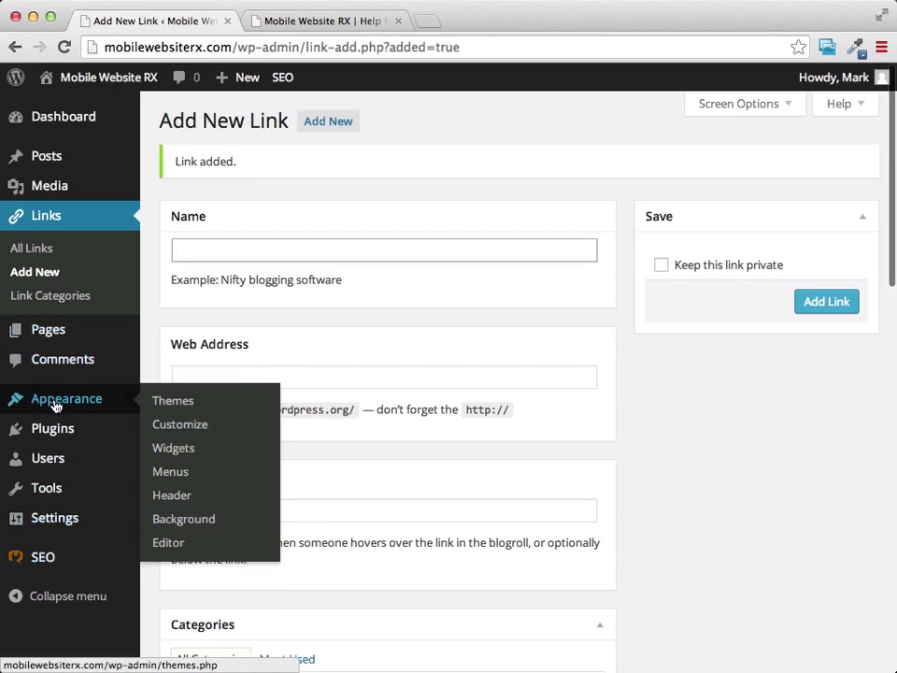
left_click(190, 453)
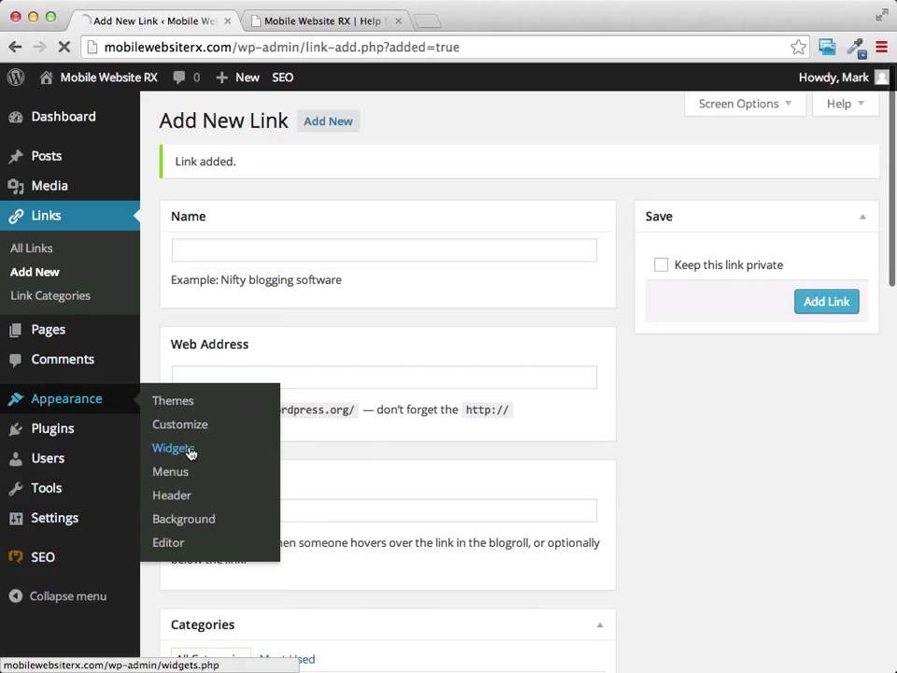
scroll(672, 402, "down", 3)
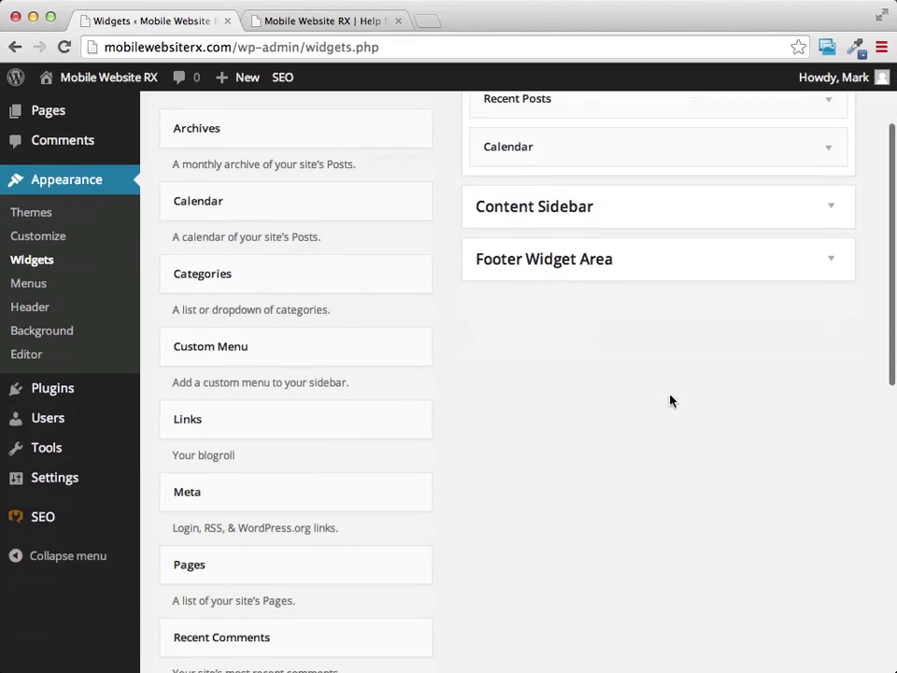
left_click(737, 260)
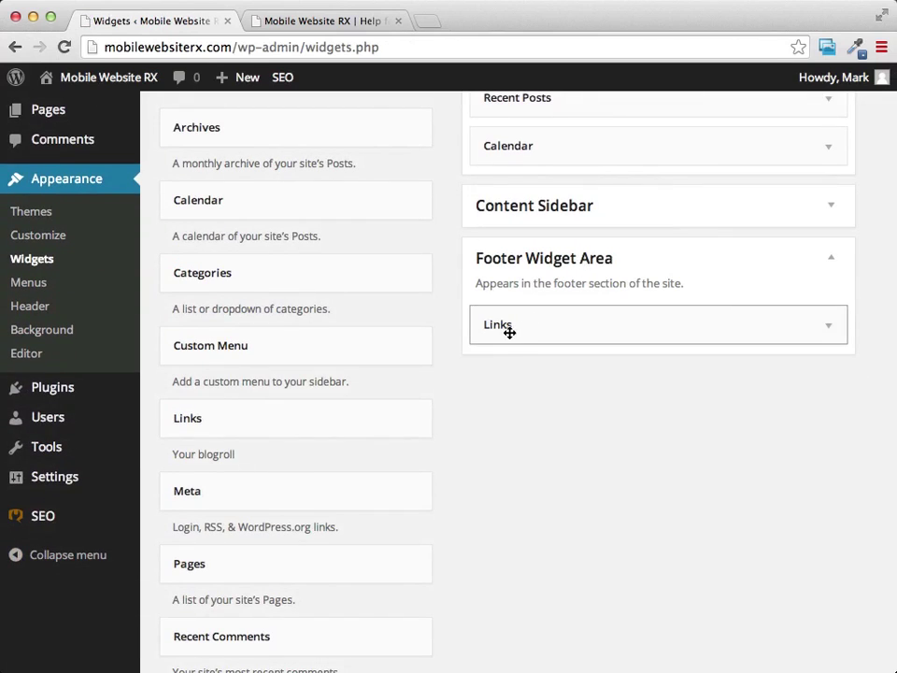
left_click(290, 23)
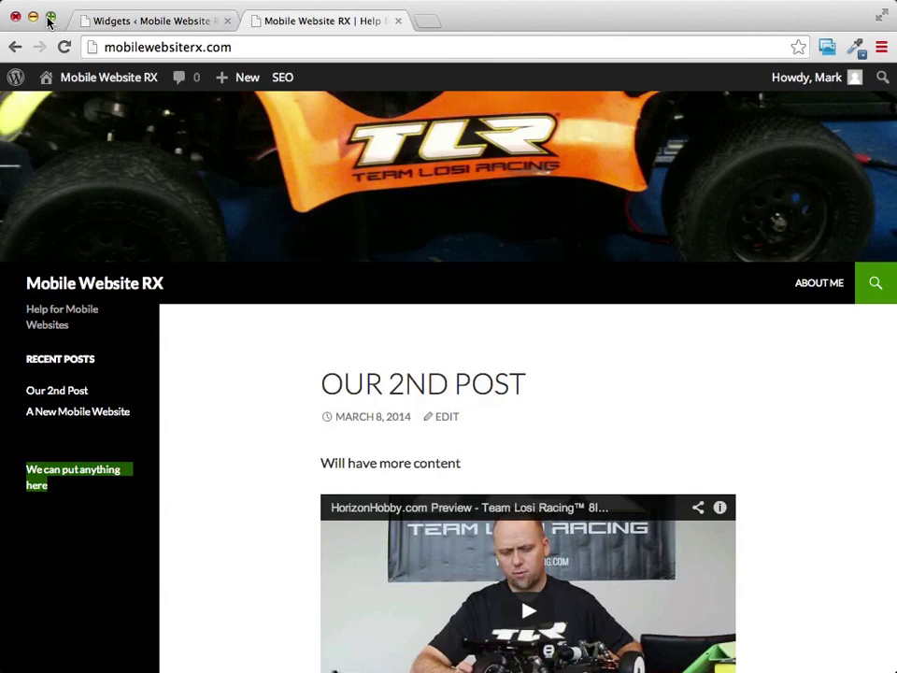
Reload the front page and check that the footer Blogroll lists only the Favorite Site link.
left_click(63, 45)
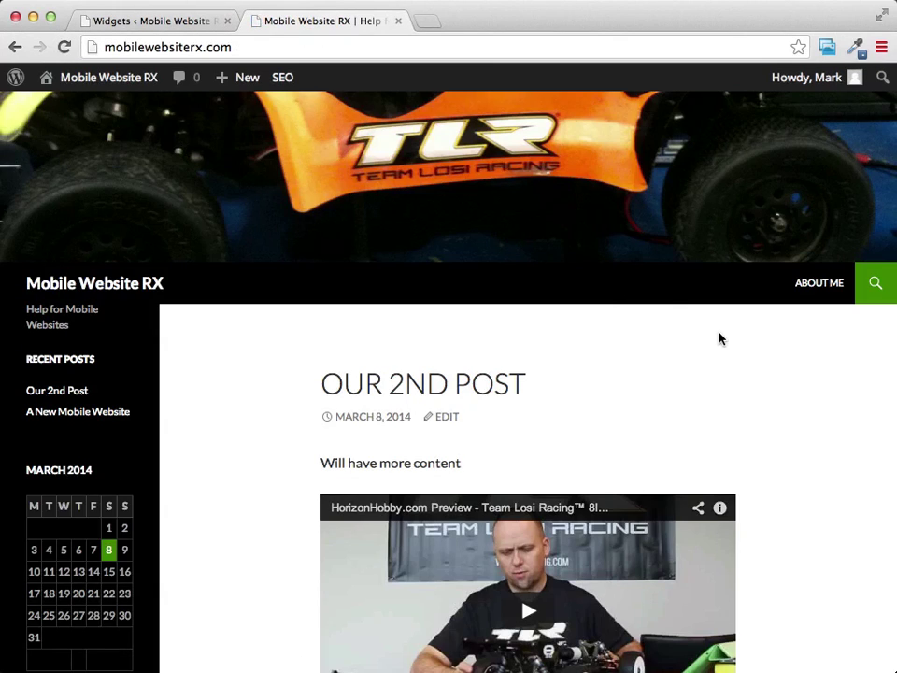
scroll(720, 338, "down", 1)
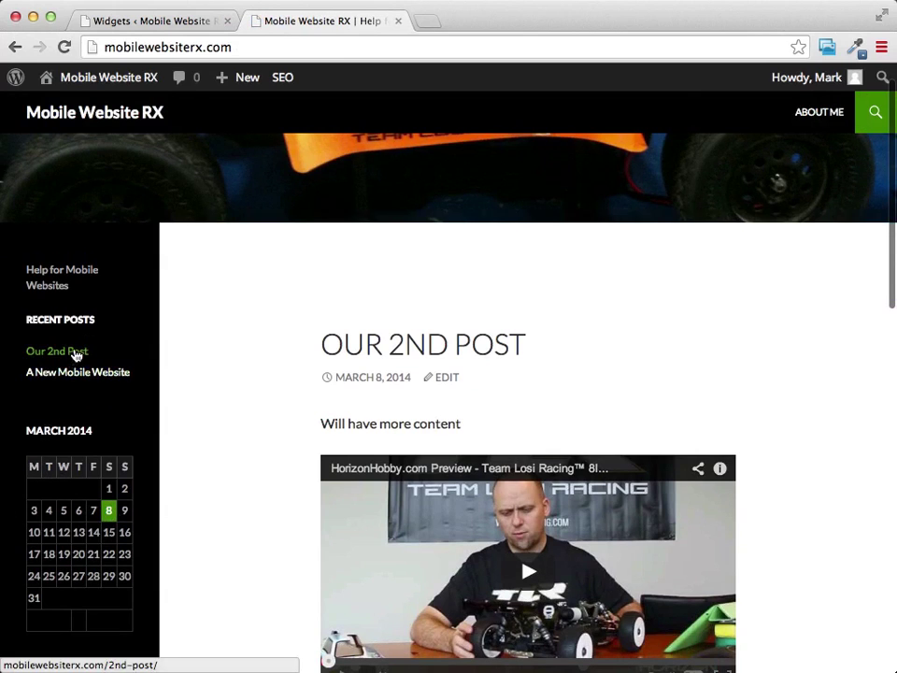
scroll(75, 353, "down", 10)
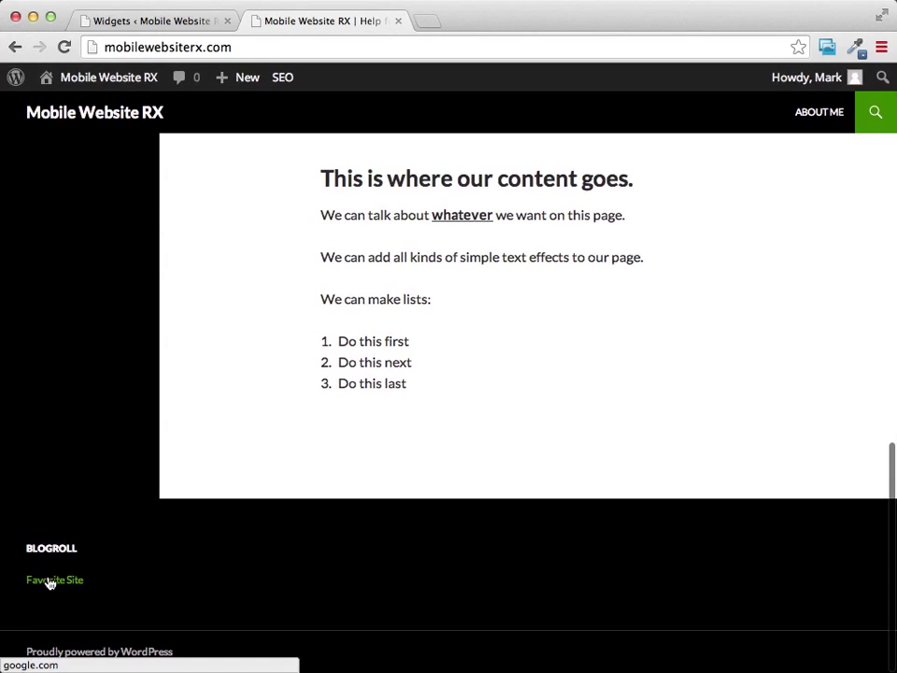
mouse_move(50, 583)
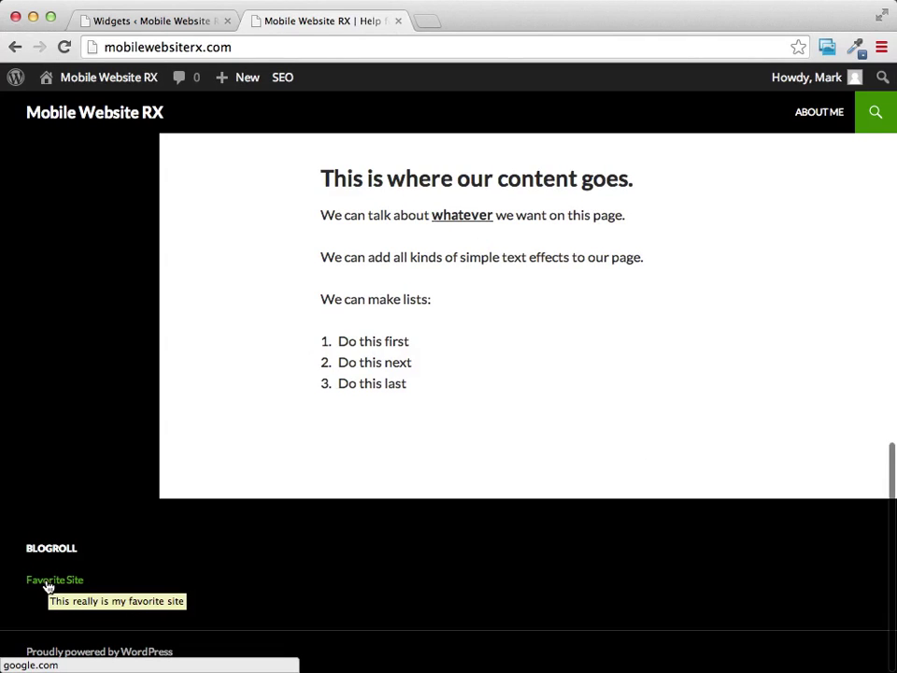
left_click(144, 22)
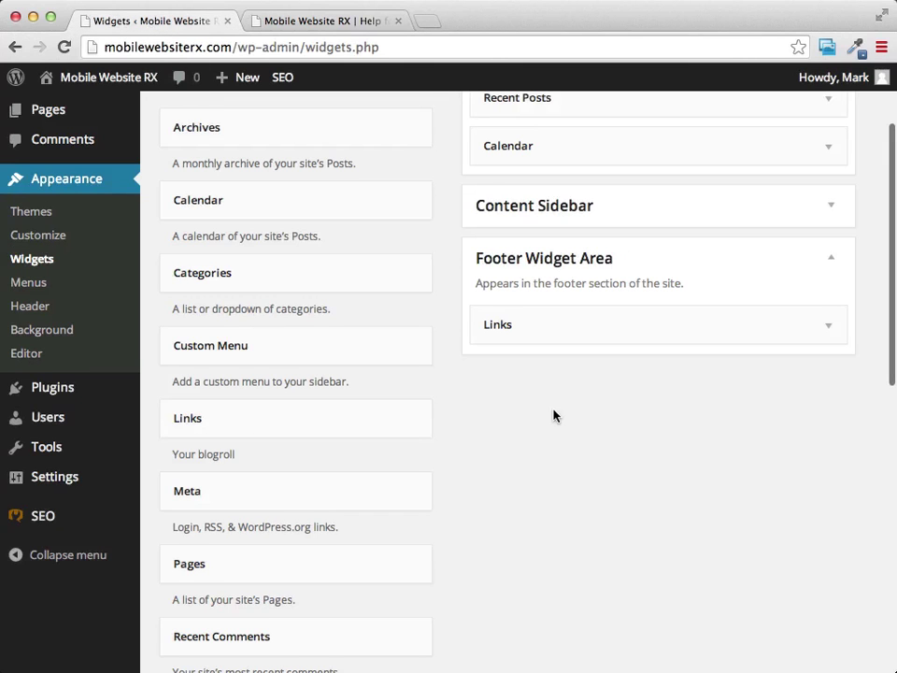
Remove the Calendar widget and add Categories below Recent Posts in the Primary Sidebar.
scroll(554, 497, "up", 3)
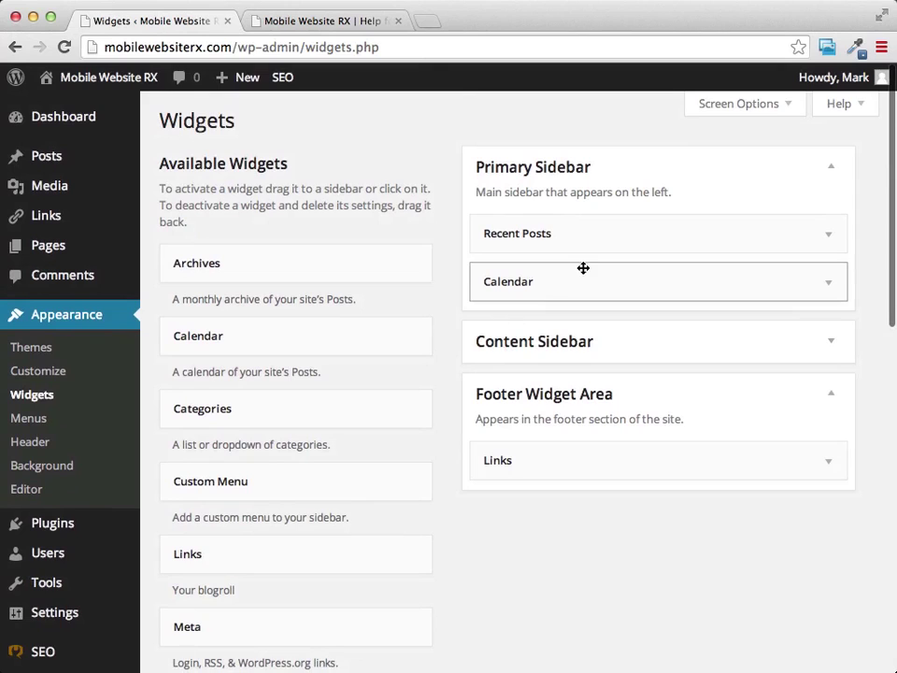
left_click_drag(581, 276, 250, 236)
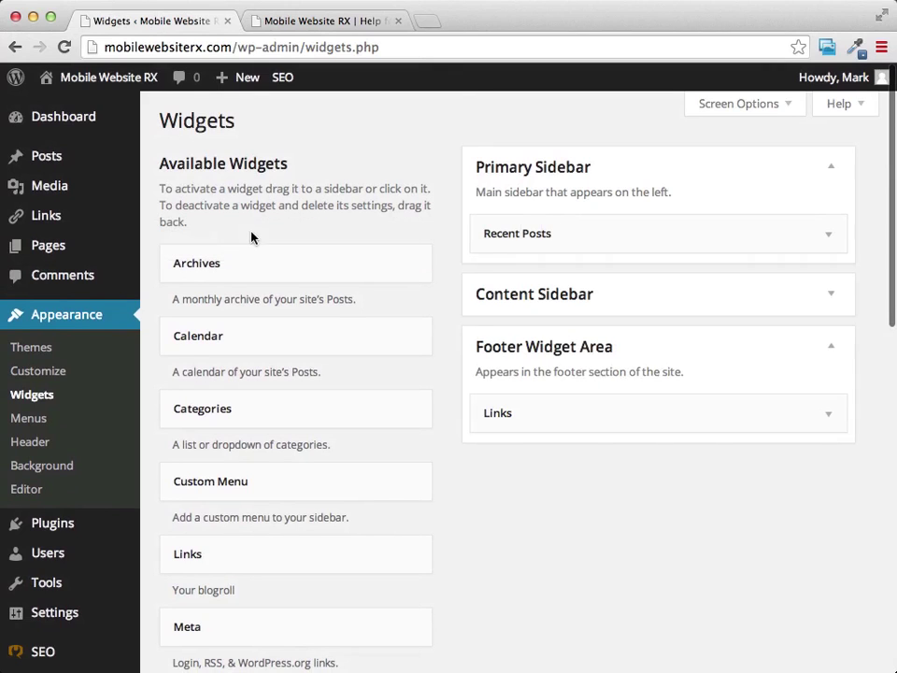
left_click_drag(202, 417, 561, 284)
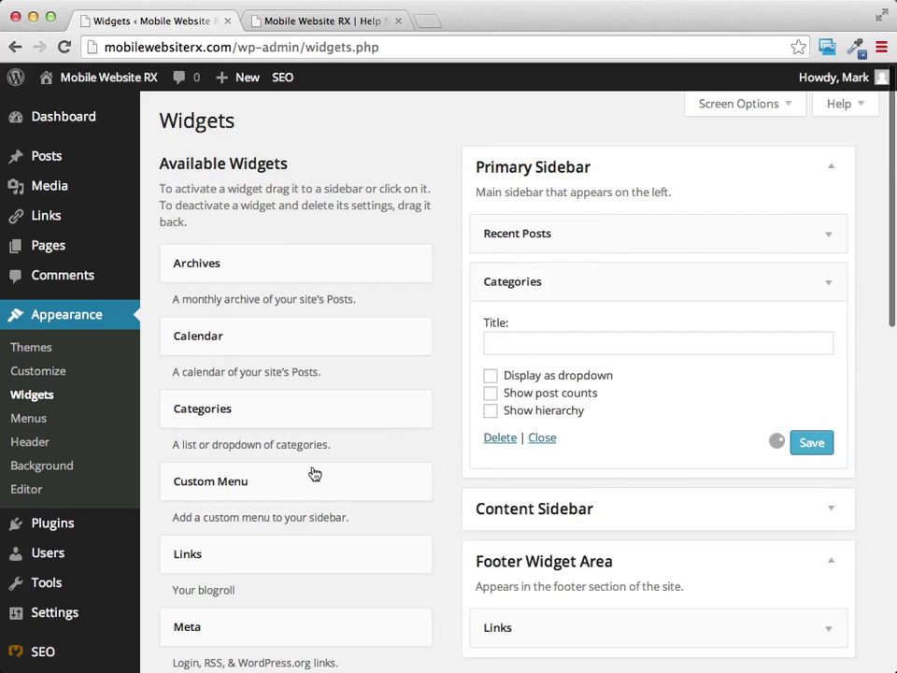
Preview the Custom Menu widget's sidebar choices without adding it, then collapse the Primary Sidebar.
left_click(200, 483)
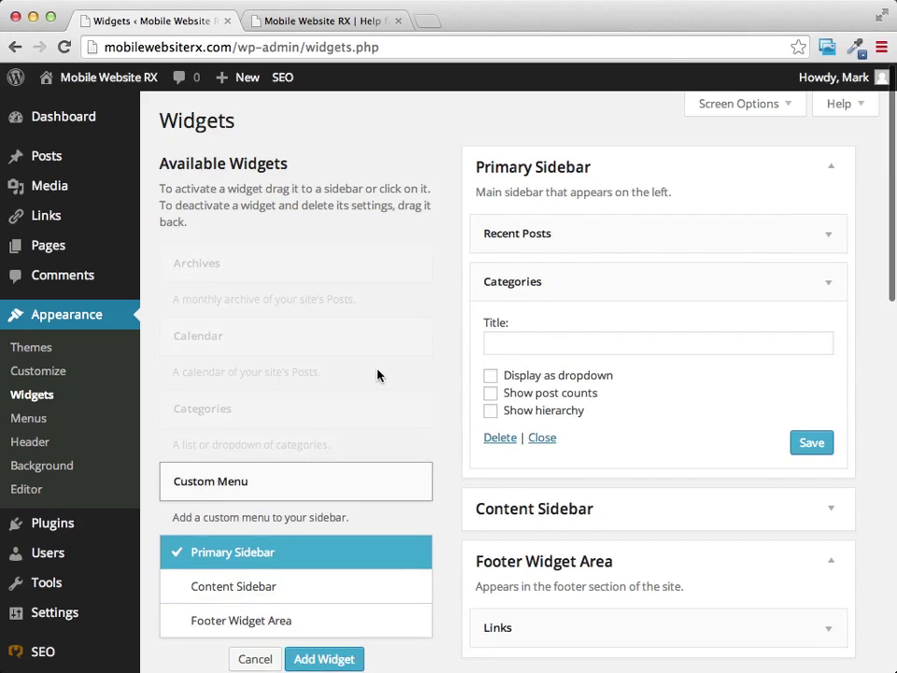
left_click(243, 659)
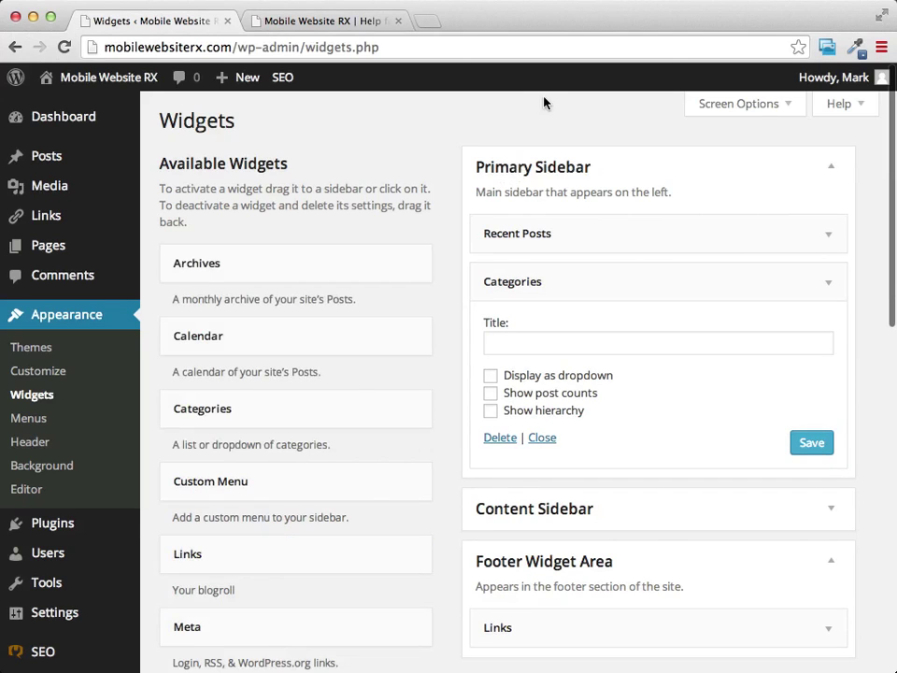
left_click(832, 172)
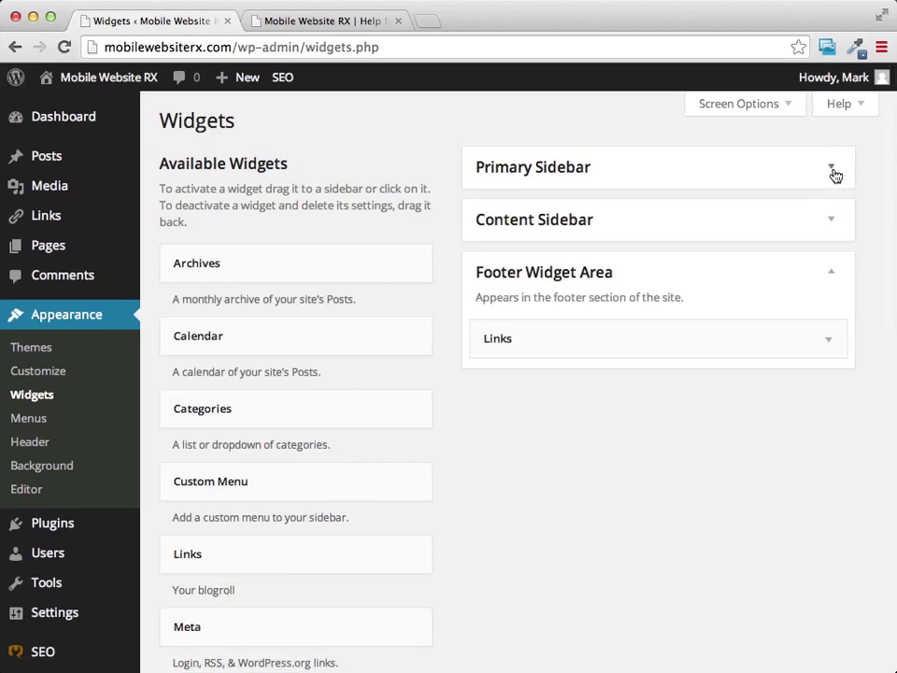